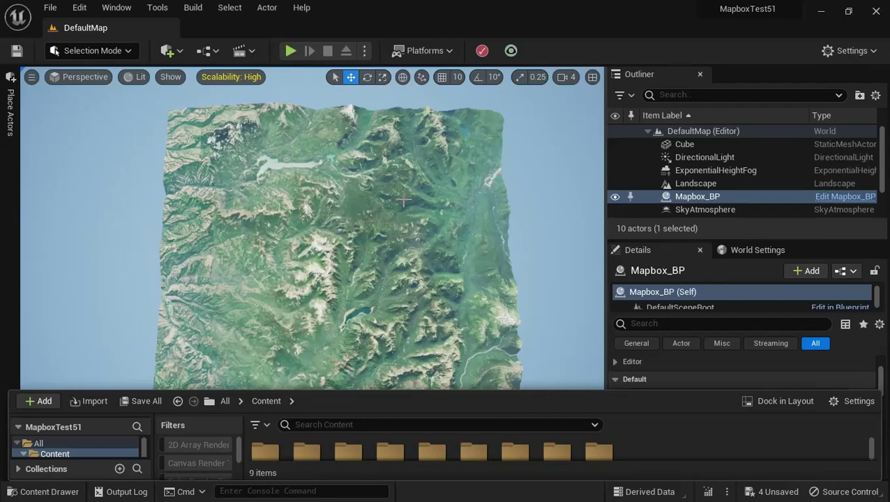
Delete the existing landscape from the level
right_click_drag(402, 198, 420, 199)
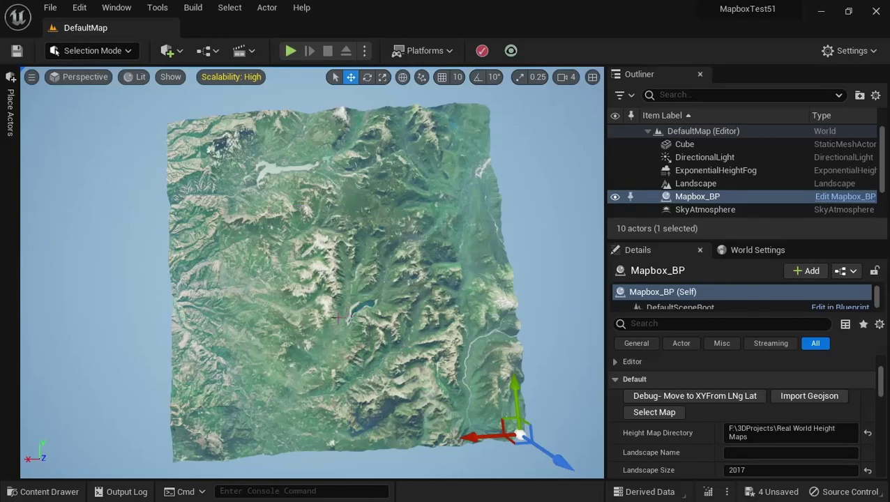
right_click_drag(427, 358, 401, 354)
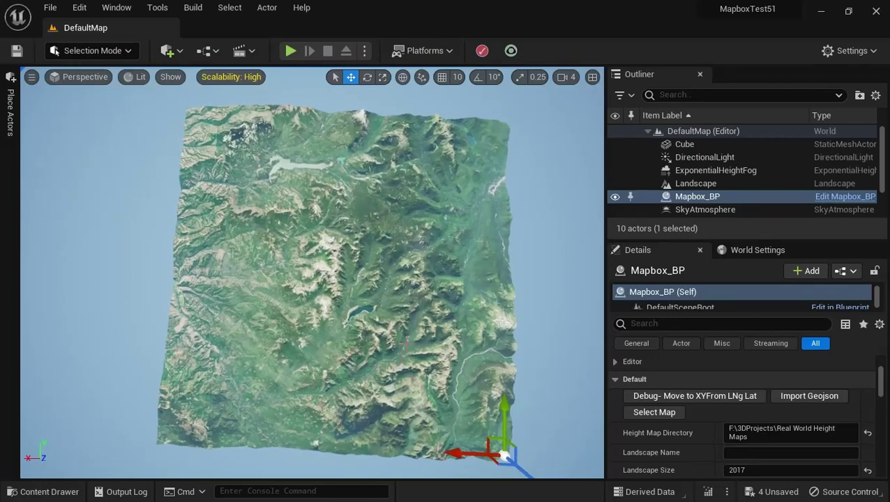
left_click(443, 308)
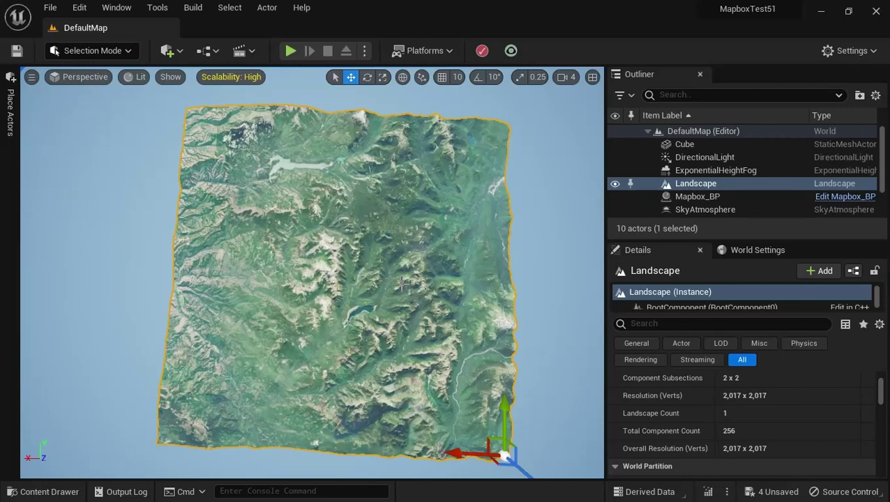
key("Delete")
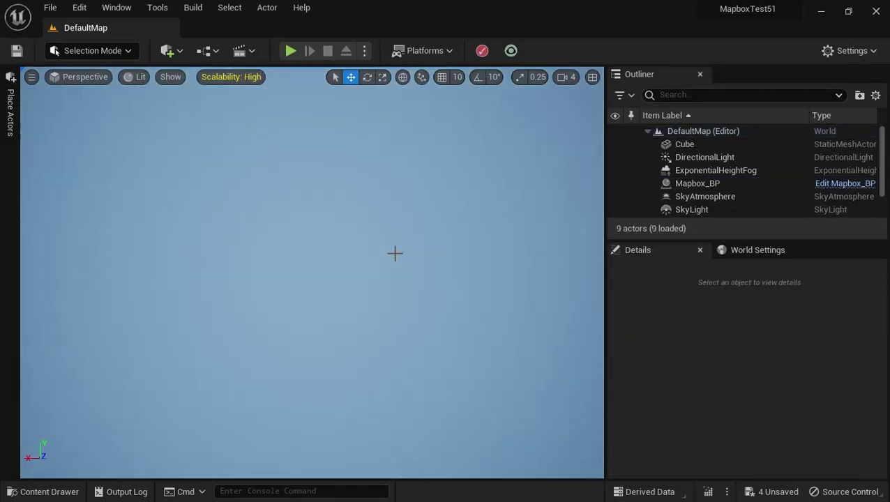
Open the map selection site from the Mapbox_BP actor, pick the terrain tile east of Mount Rainier and allow the site to edit files
left_click(699, 183)
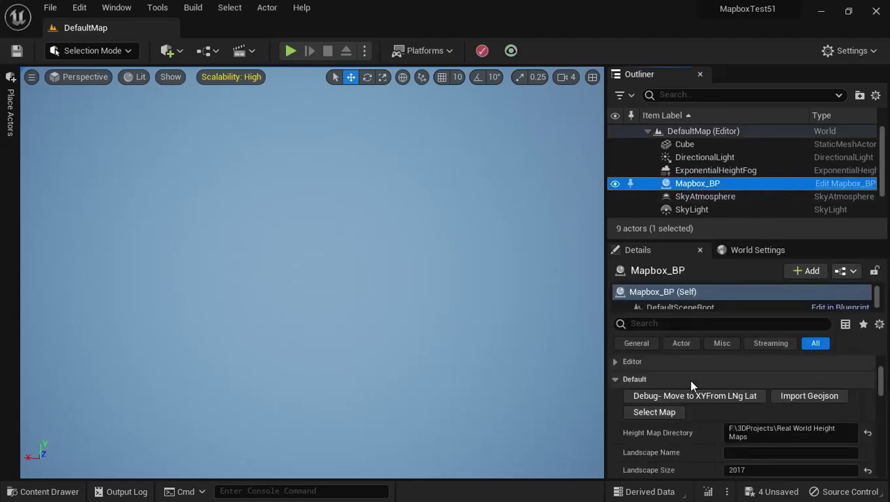
left_click(672, 413)
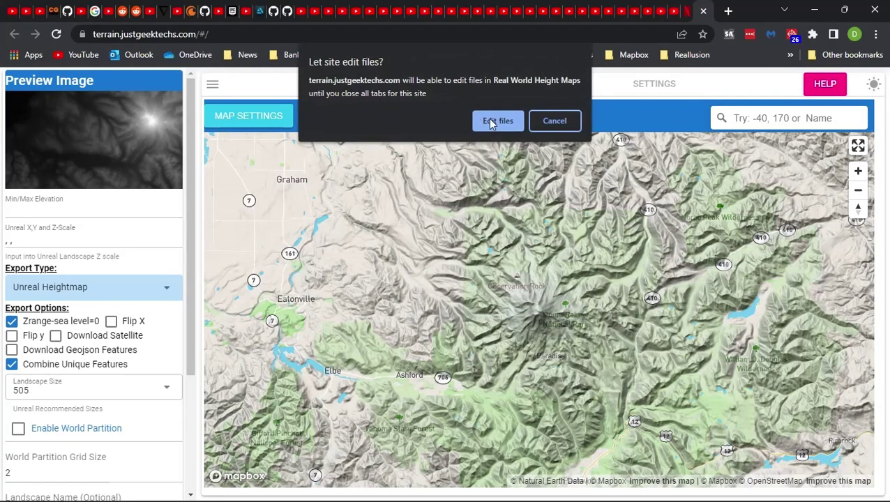
left_click(492, 121)
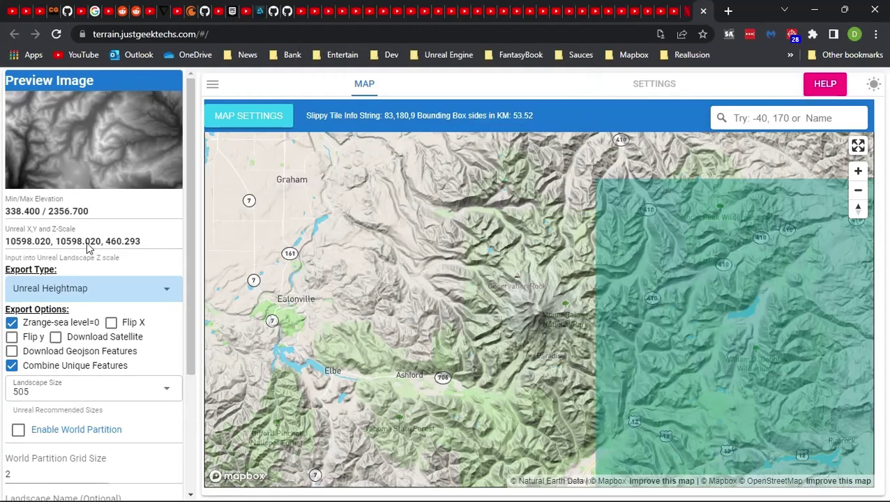
Set the heightmap export's landscape size to 2017x2017 and include the satellite image download
left_click(58, 395)
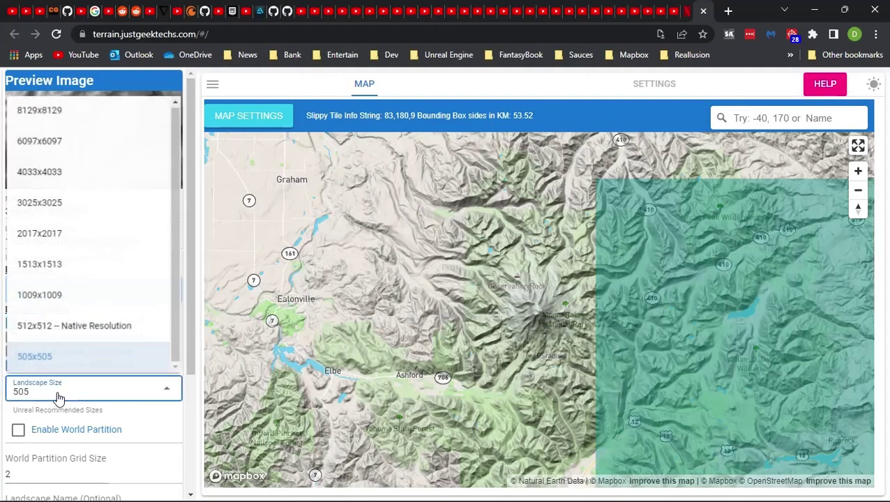
left_click(24, 241)
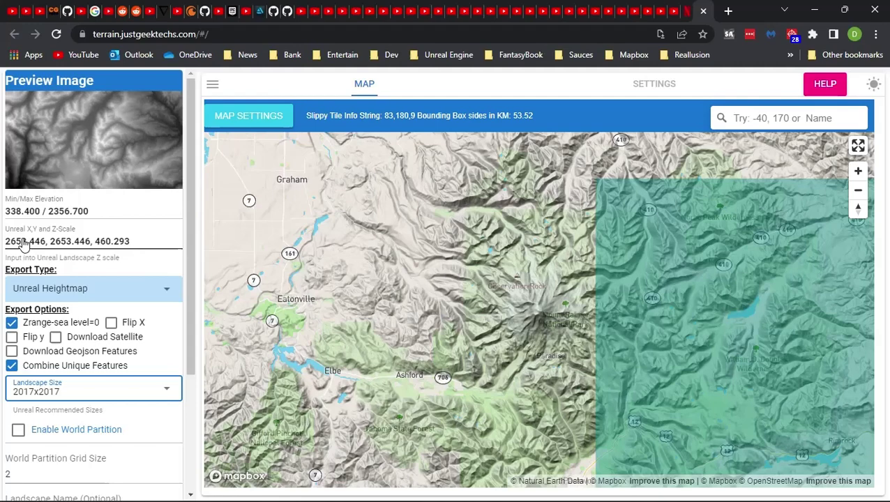
left_click(56, 337)
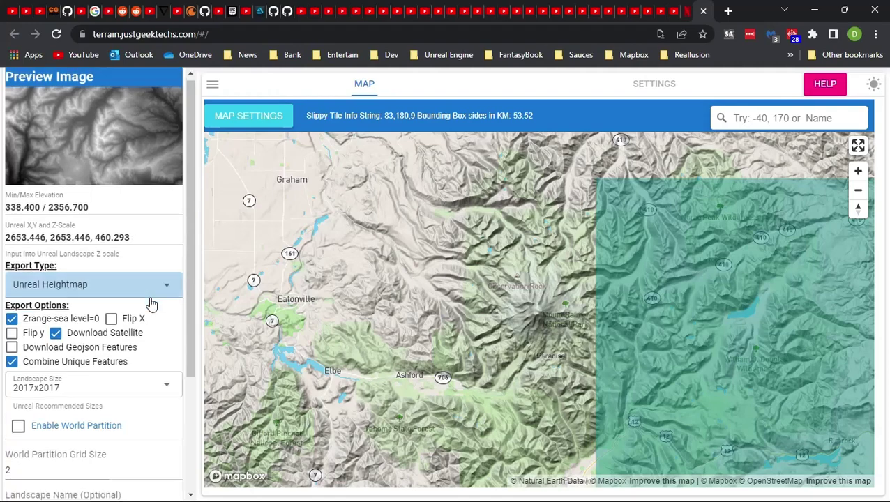
scroll(135, 328, "down", 2)
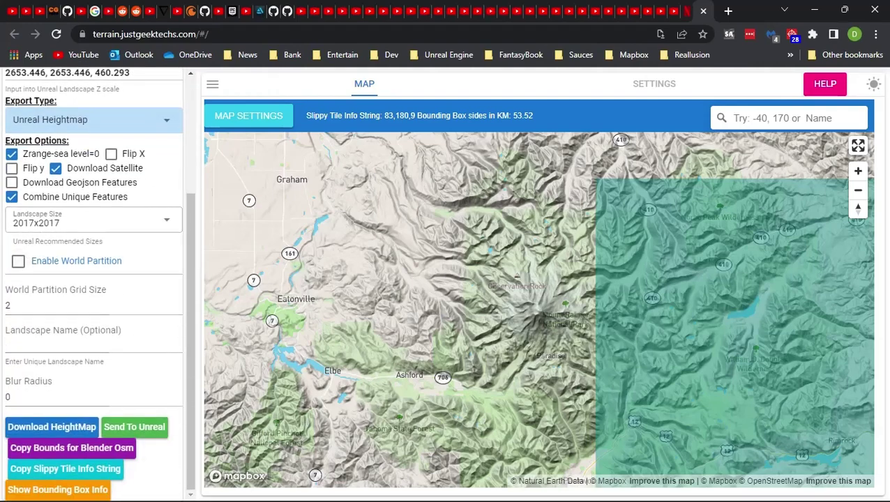
Send the chosen terrain tile to Unreal and switch back to the Unreal Editor
left_click(672, 486)
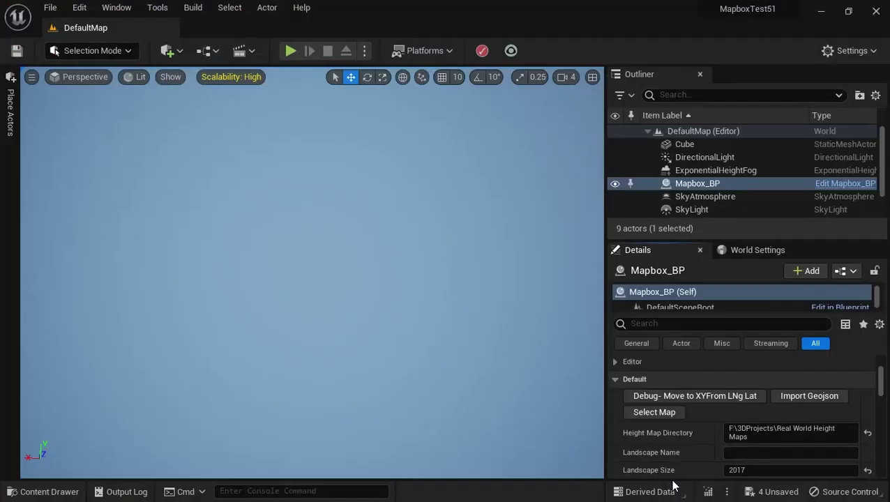
left_click(821, 12)
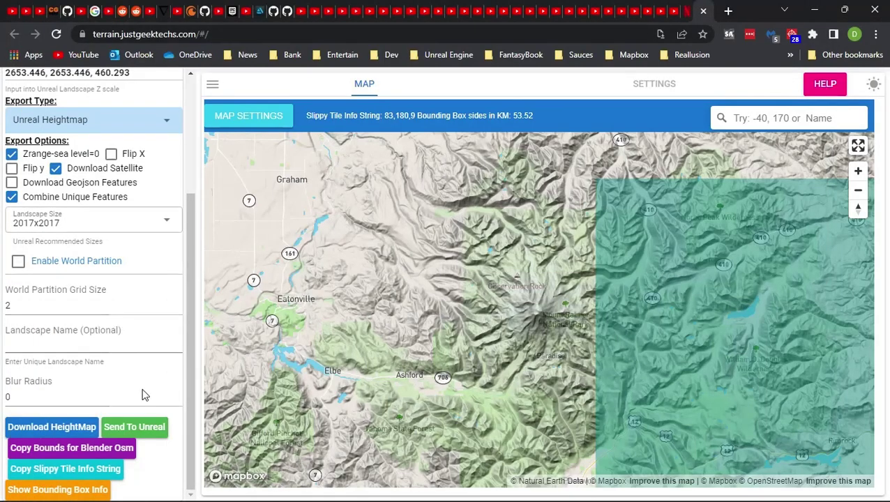
left_click(143, 427)
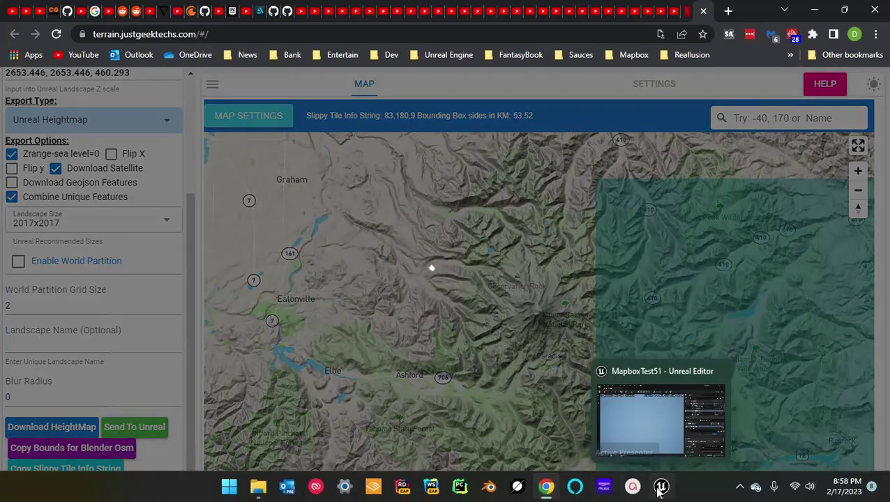
left_click(658, 487)
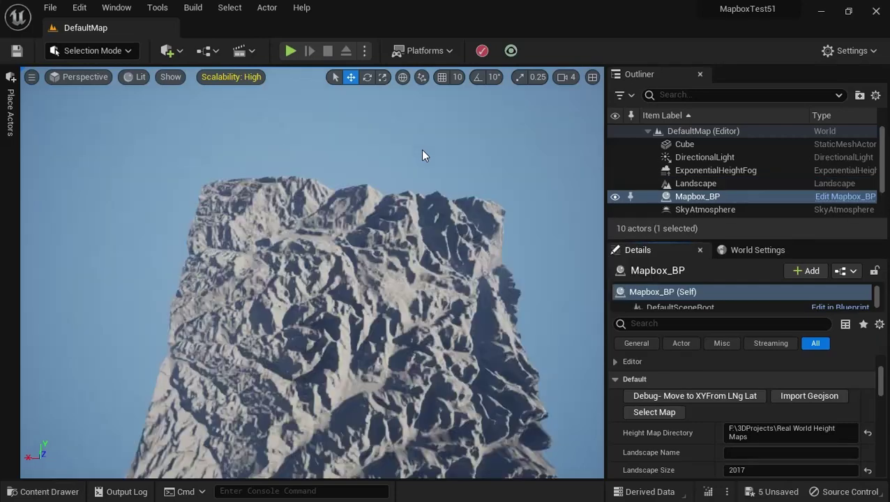
Set the Z scale of the imported landscape to 50
right_click_drag(422, 155, 457, 165)
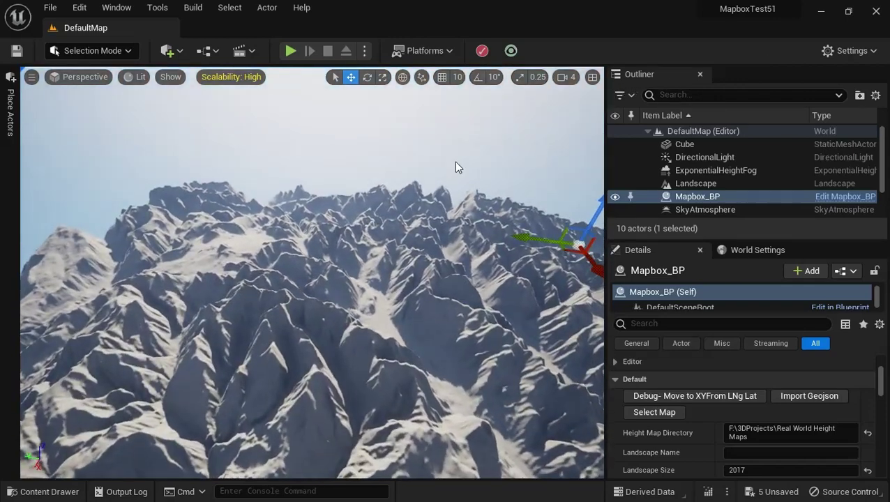
left_click(703, 184)
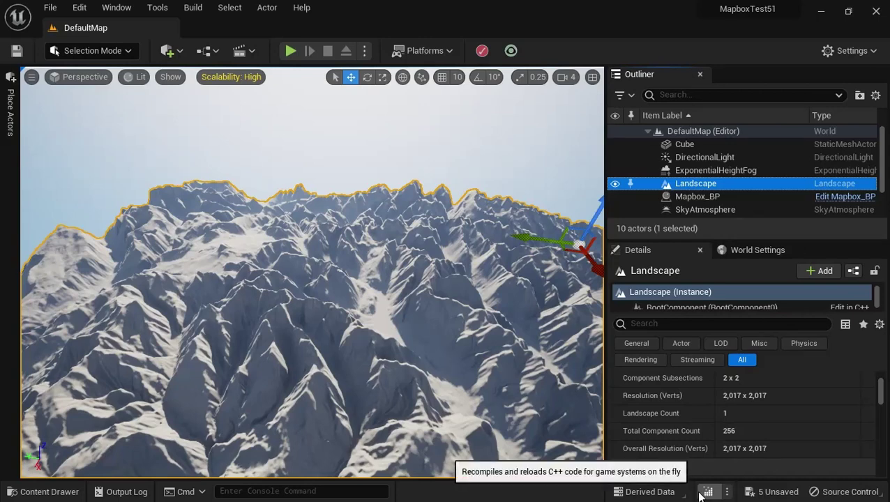
scroll(809, 400, "up", 3)
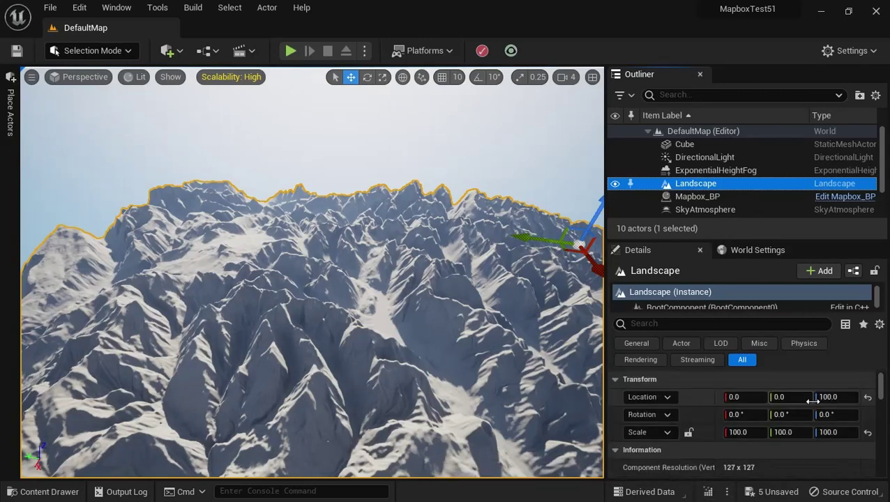
left_click(830, 432)
type("50")
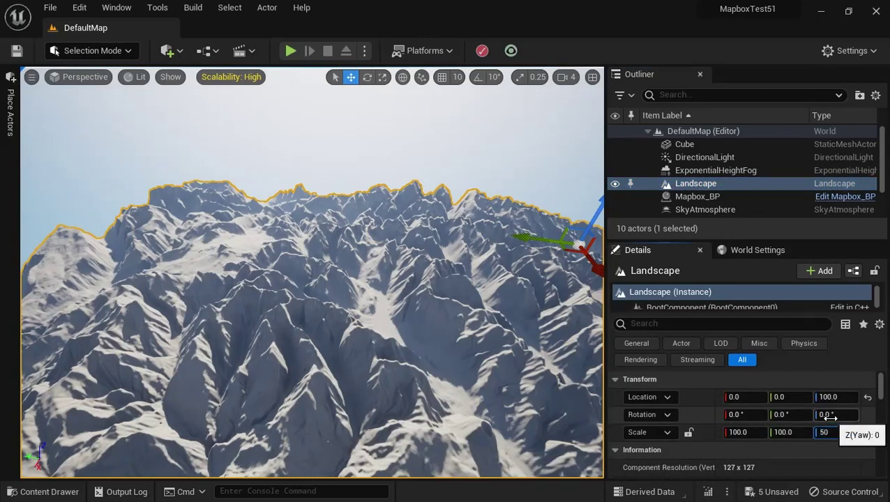
key("Return")
right_click_drag(256, 252, 259, 412)
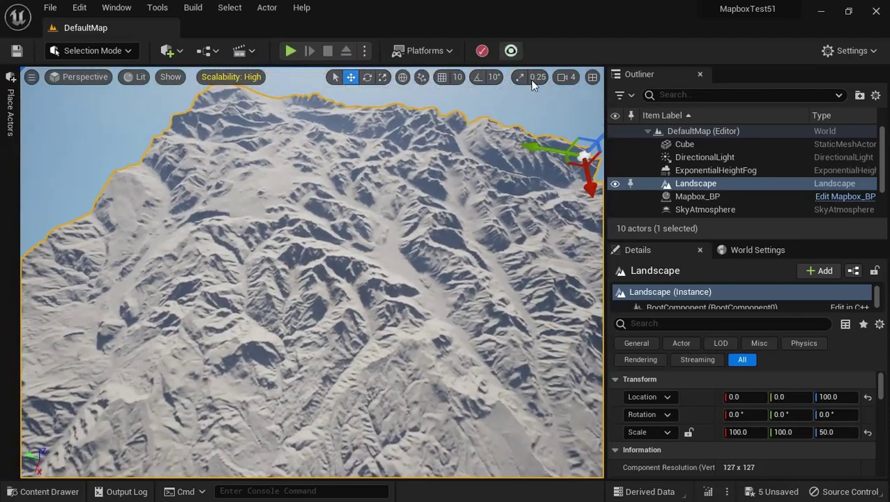
Raise the viewport camera speed to 5 and bring the whole landscape into view
left_click(573, 77)
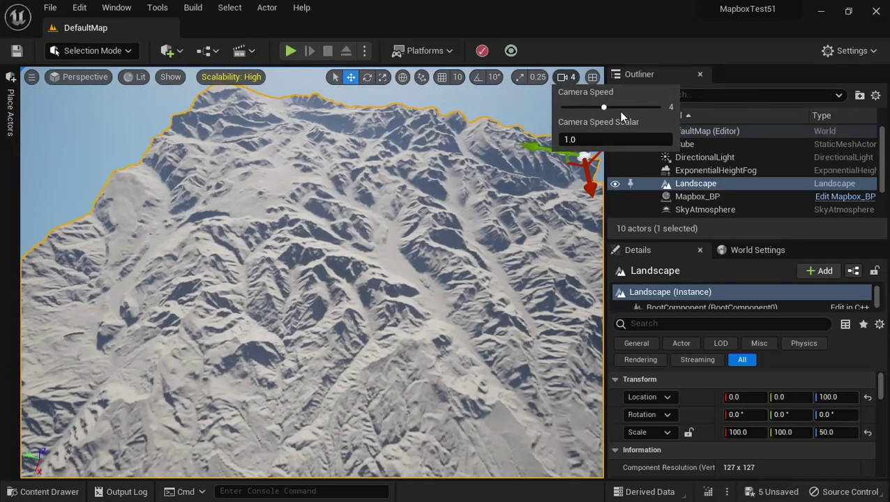
scroll(414, 159, "down", 6)
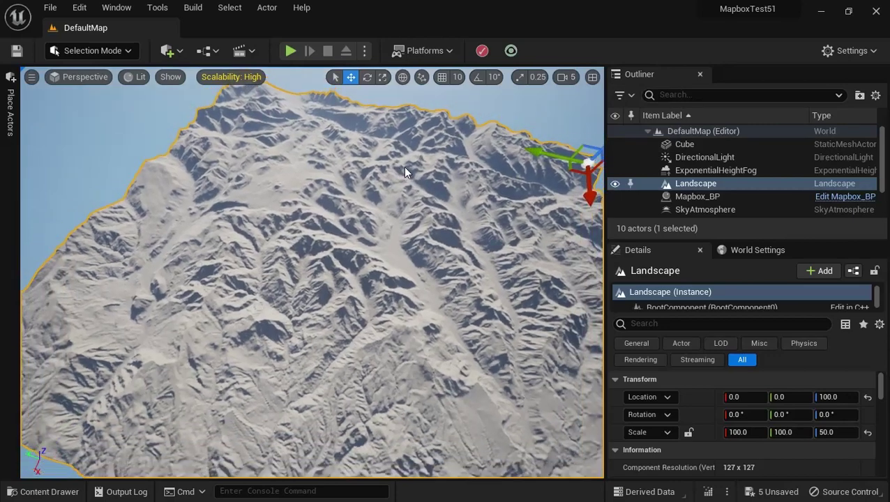
scroll(403, 166, "up", 5)
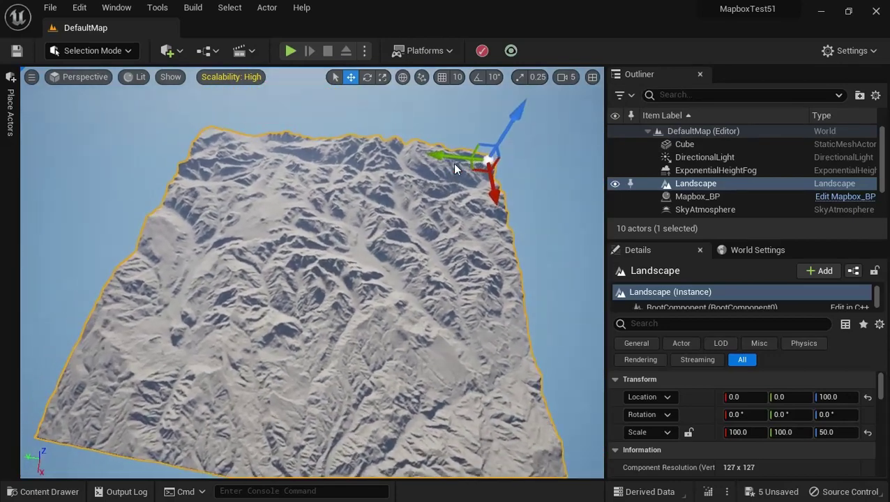
scroll(481, 164, "down", 3)
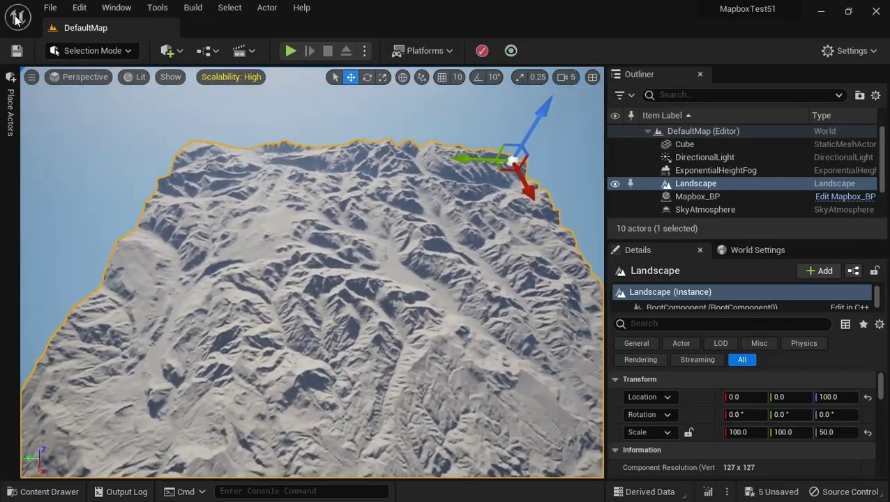
Save the current level with the imported landscape
left_click(16, 50)
scroll(137, 380, "up", 3)
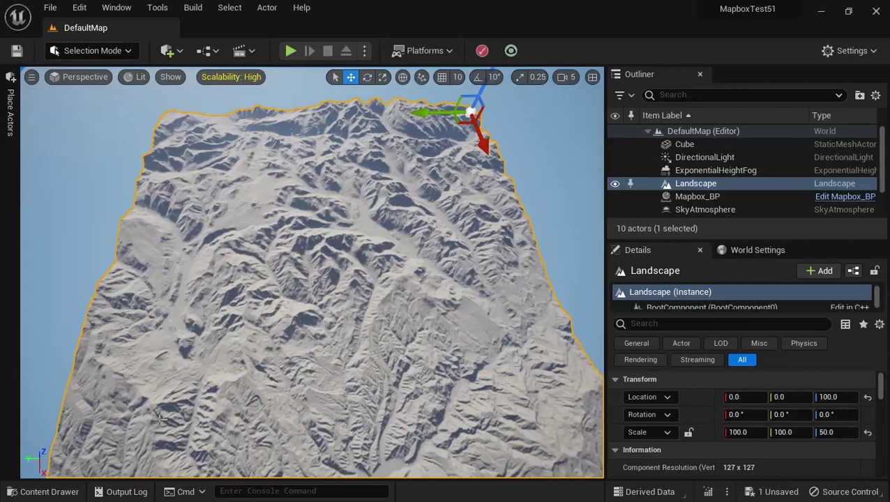
scroll(159, 417, "down", 4)
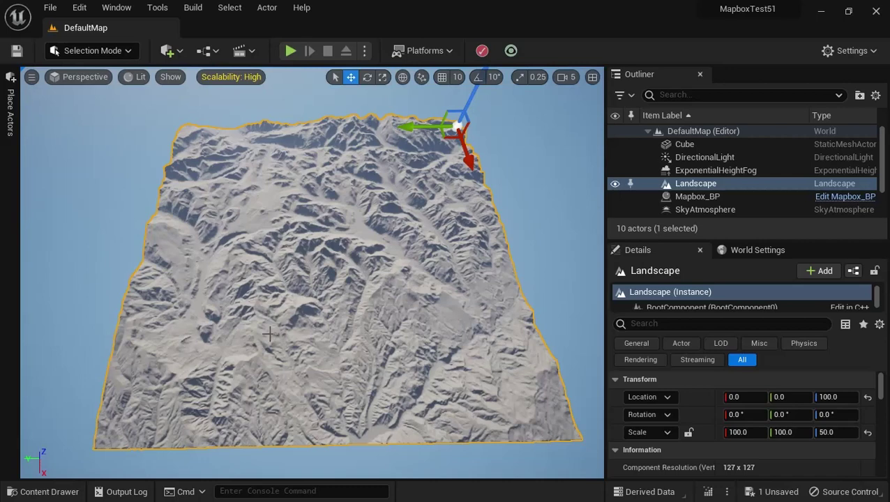
Enlarge the content browser and create a new folder named Materials2 inside Content
left_click(43, 492)
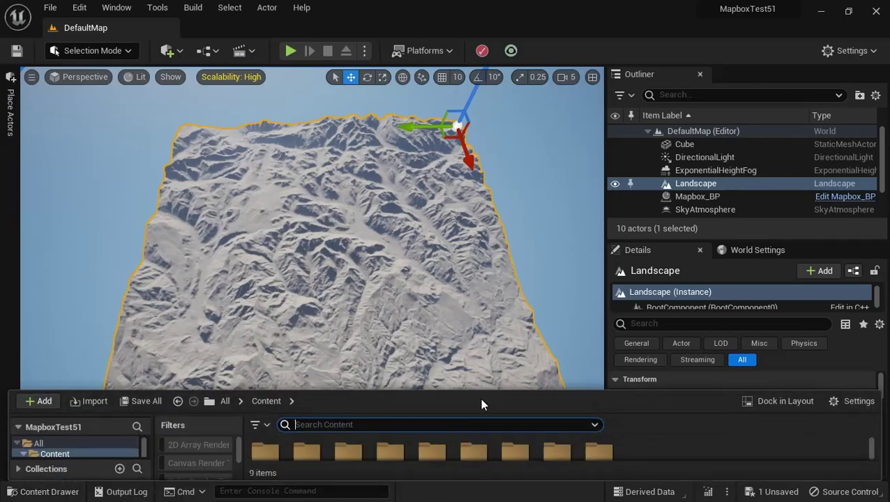
left_click_drag(483, 389, 454, 285)
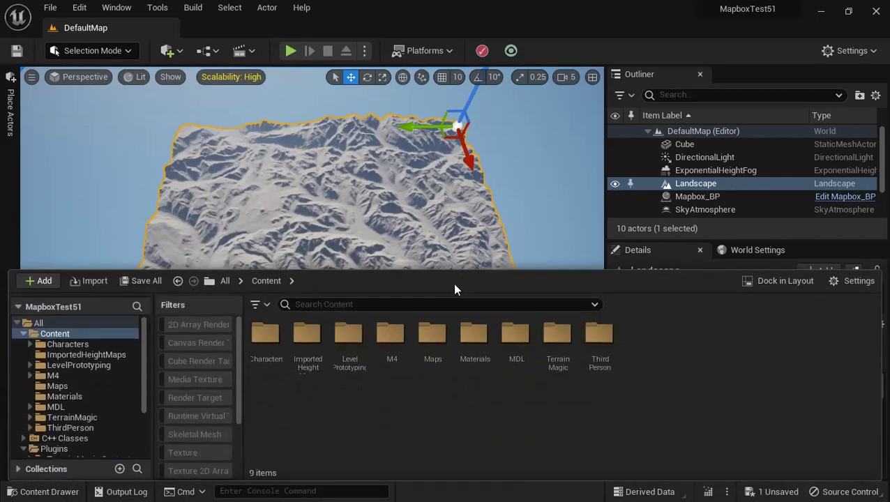
right_click(654, 344)
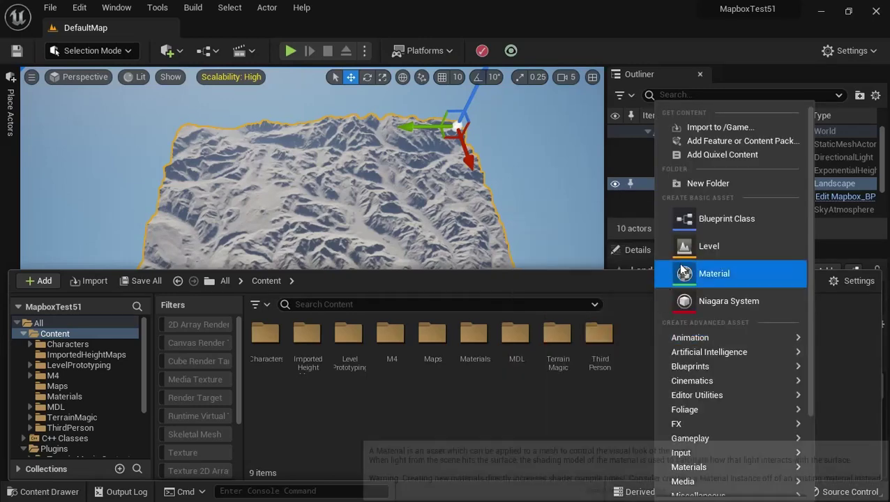
left_click(720, 184)
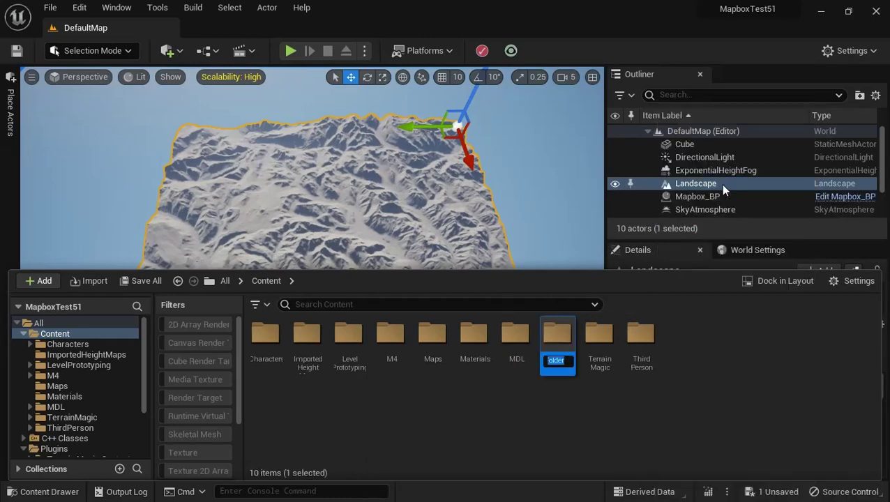
type("M")
type("aterials")
type("2")
key("Return")
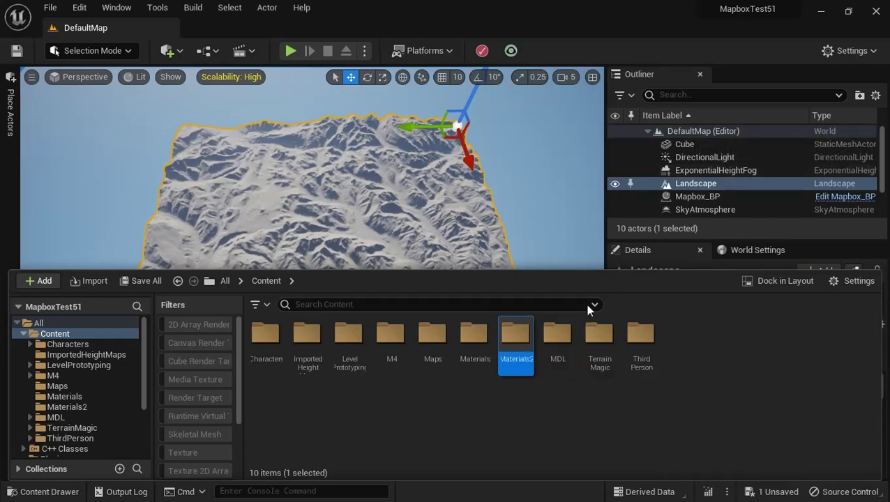
Open the Materials2 folder and start importing a file, browsing to the M23DAssets (F:) drive
double_click(509, 334)
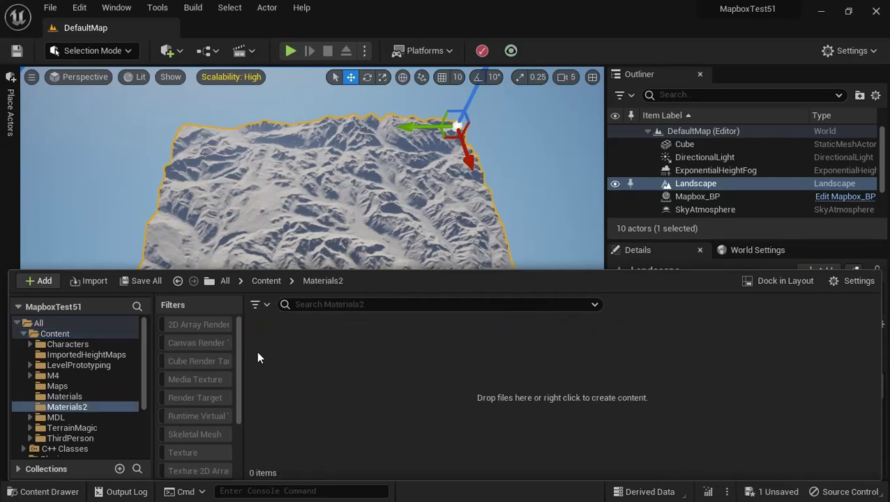
left_click(99, 279)
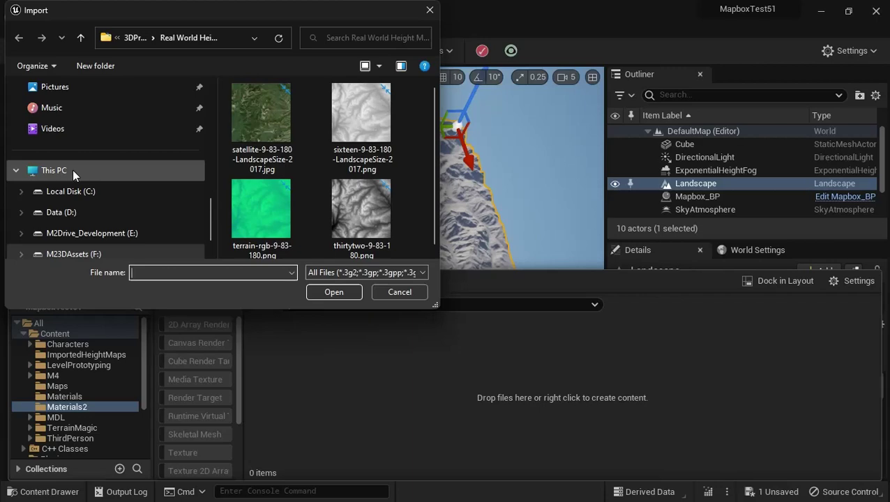
scroll(79, 174, "down", 1)
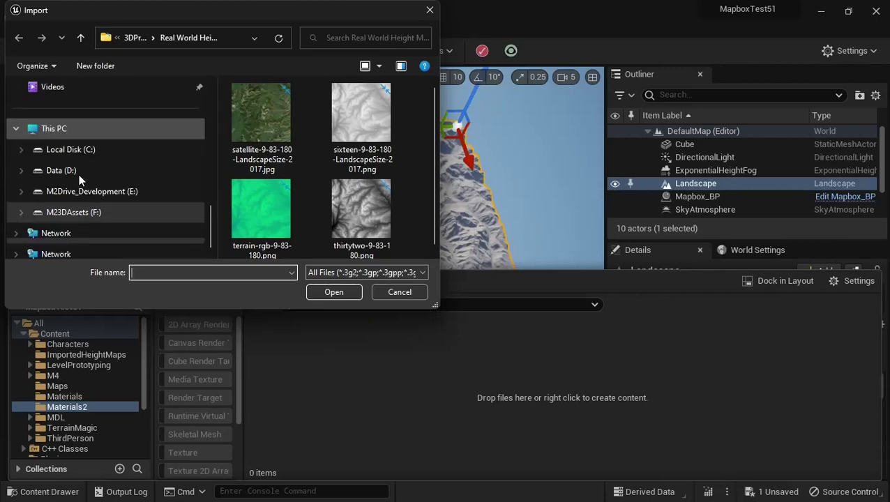
left_click(84, 214)
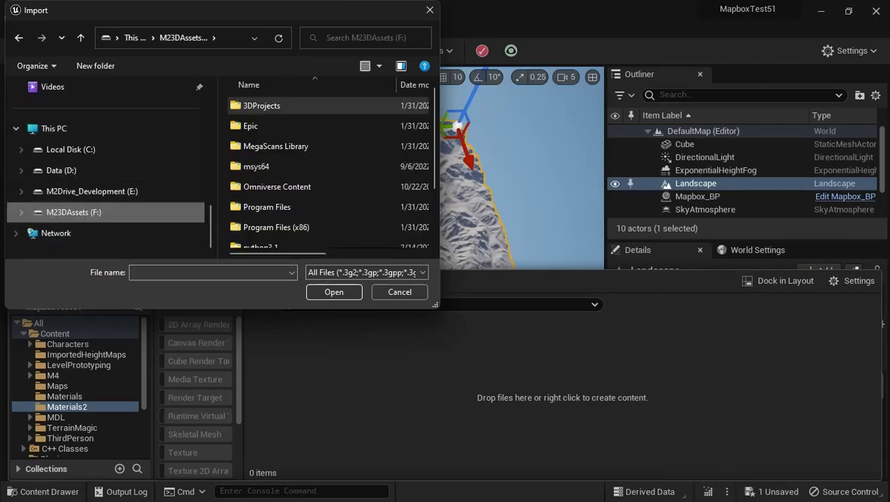
Switch to Chrome, check the download directory path in the terrain site's settings, and return to the Unreal import dialog
key("super")
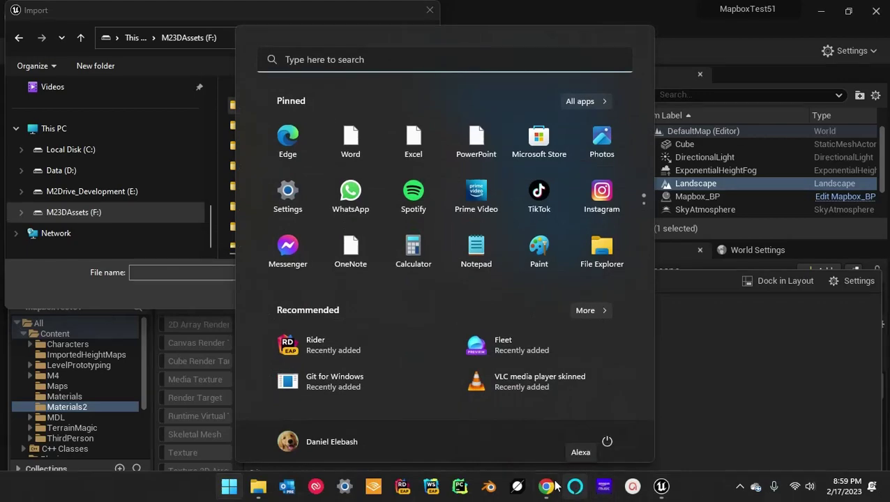
left_click(545, 489)
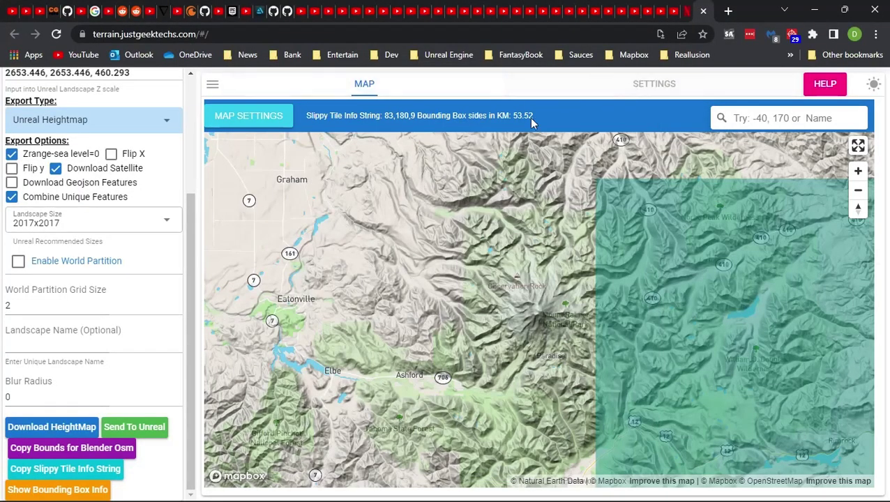
left_click(675, 86)
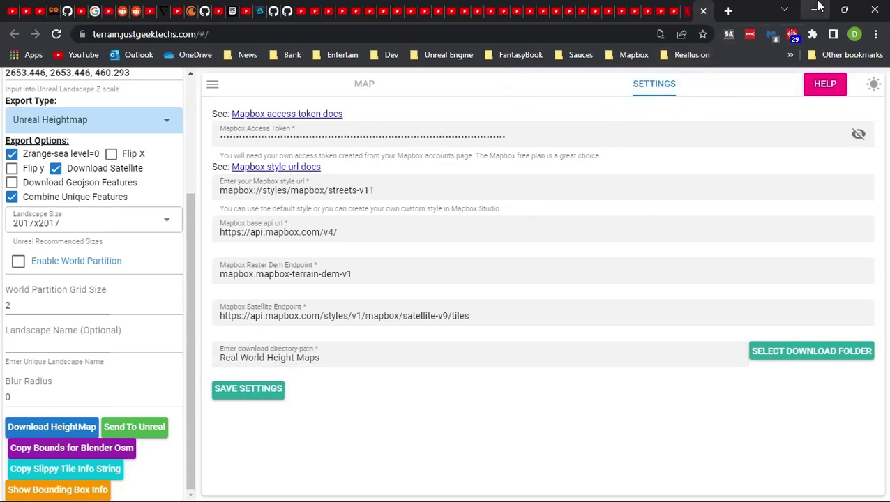
left_click(818, 7)
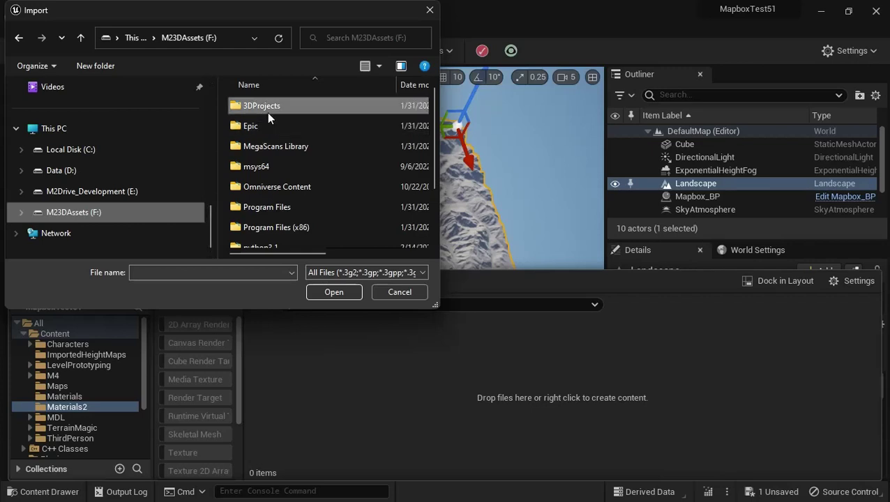
Import satellite-9-83-180-LandscapeSize-2017.jpg from 3DProjects > Real World Height Maps into Materials2
double_click(267, 112)
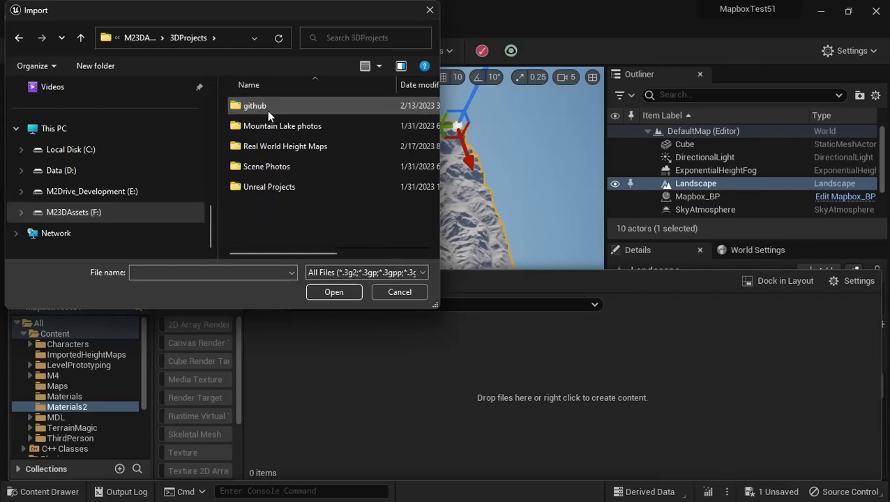
double_click(289, 147)
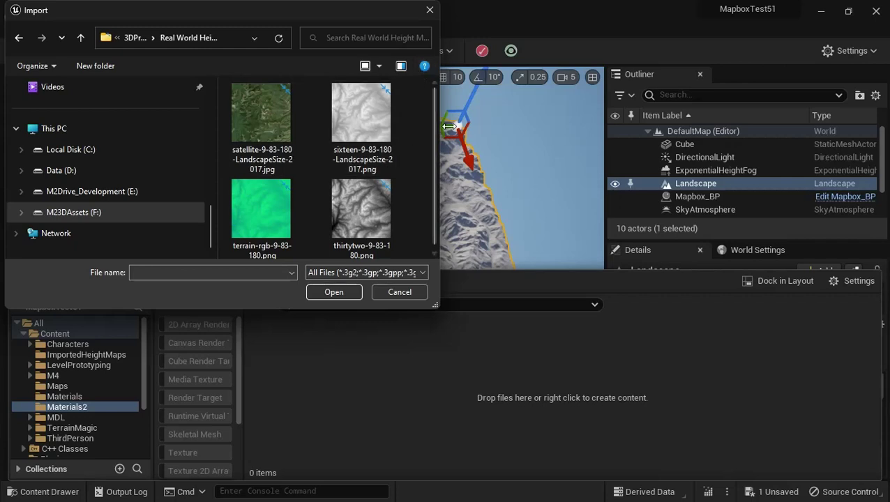
left_click_drag(449, 126, 586, 128)
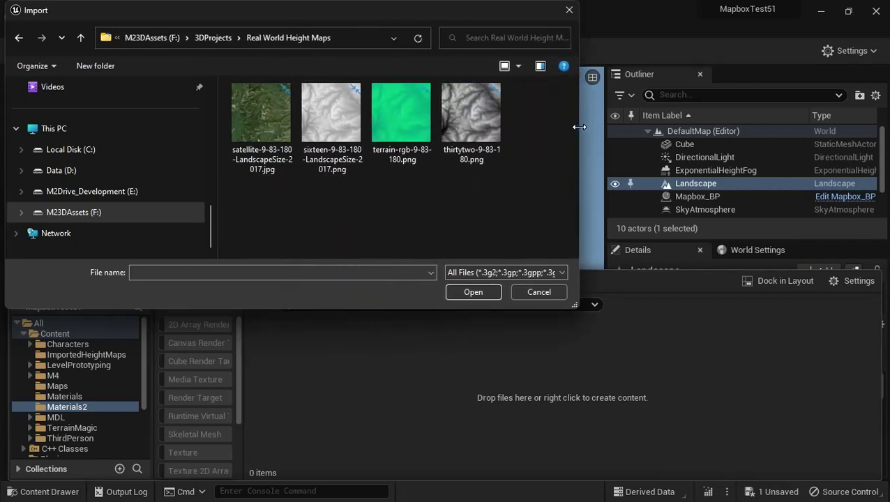
left_click(256, 119)
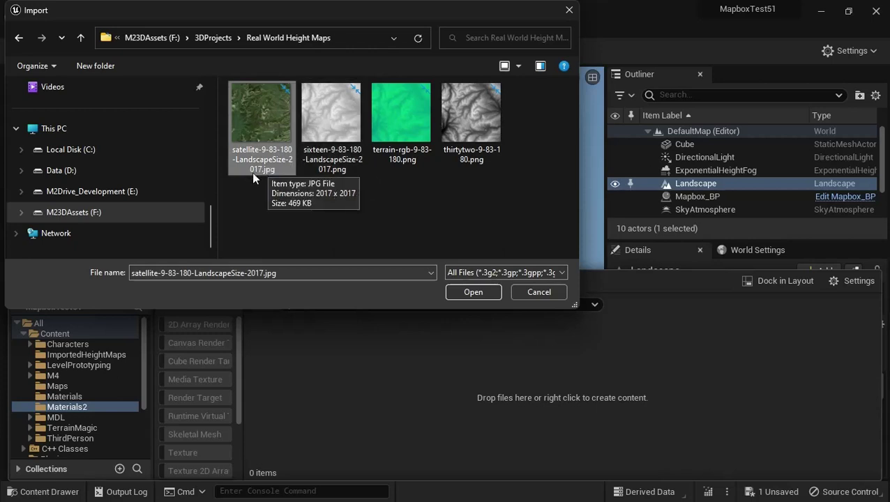
left_click(472, 292)
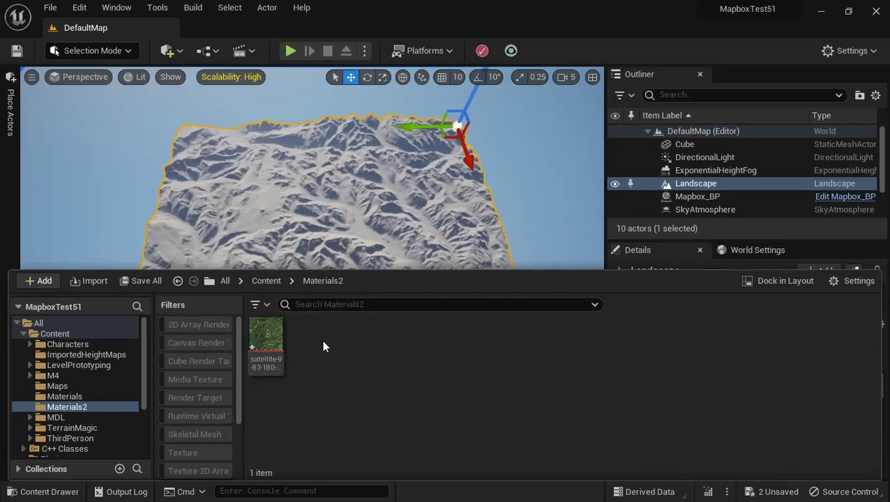
Create a material named Landscape in Materials2, open it for editing, and narrow its preview area
right_click(323, 340)
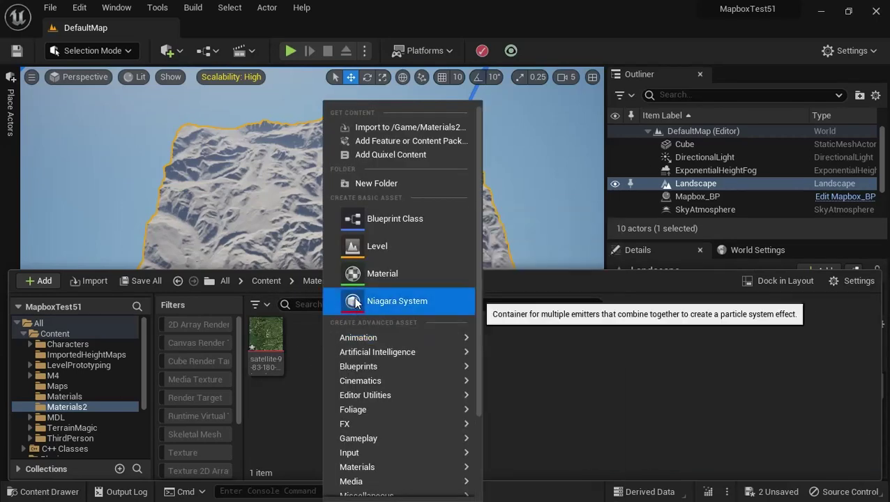
left_click(391, 275)
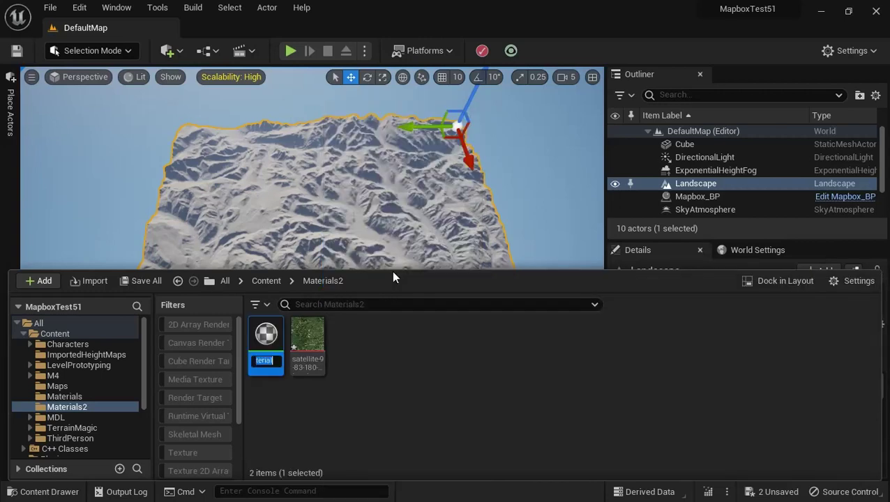
type("L")
key("Return")
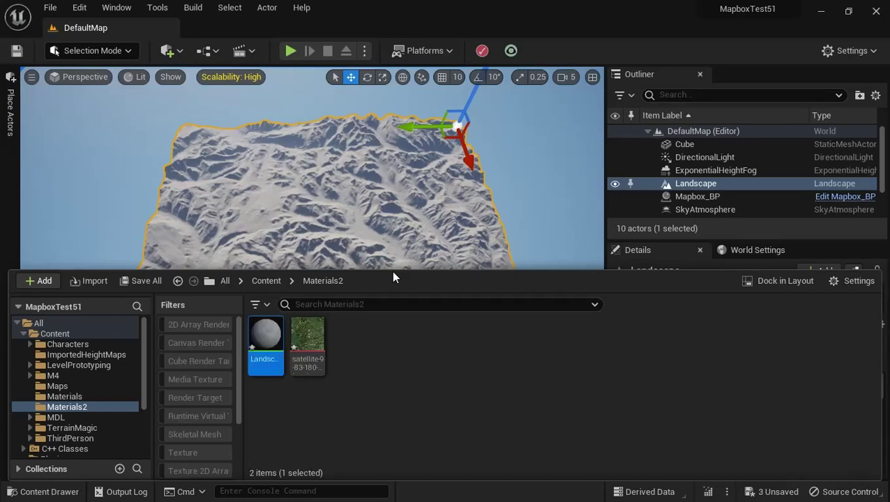
double_click(266, 338)
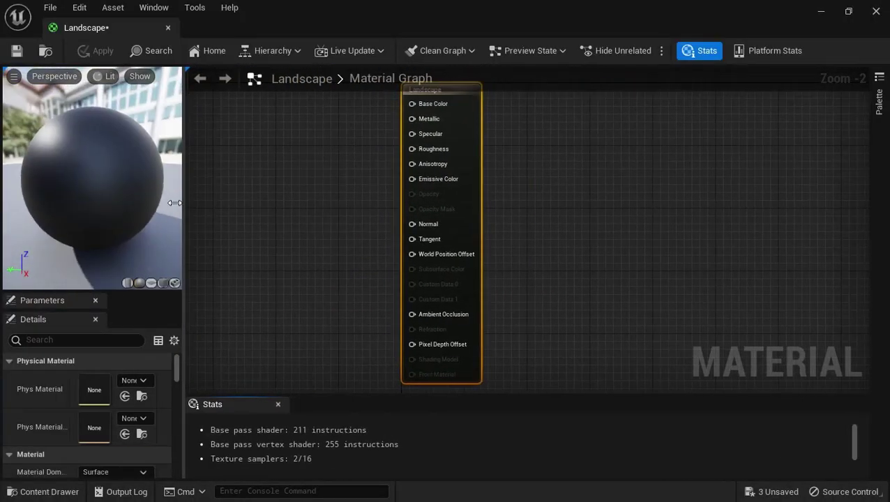
left_click_drag(174, 203, 138, 196)
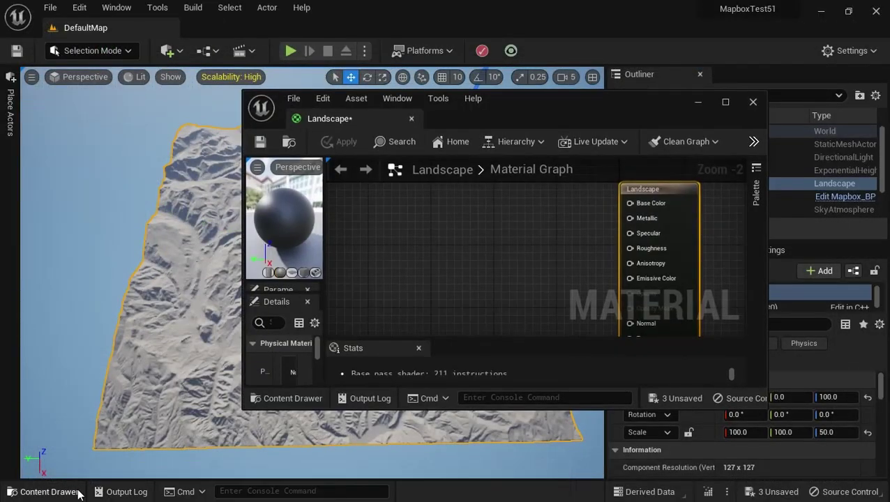
Add the imported satellite texture to the Landscape material graph as a Texture Sample and maximize the material editor
left_click(67, 493)
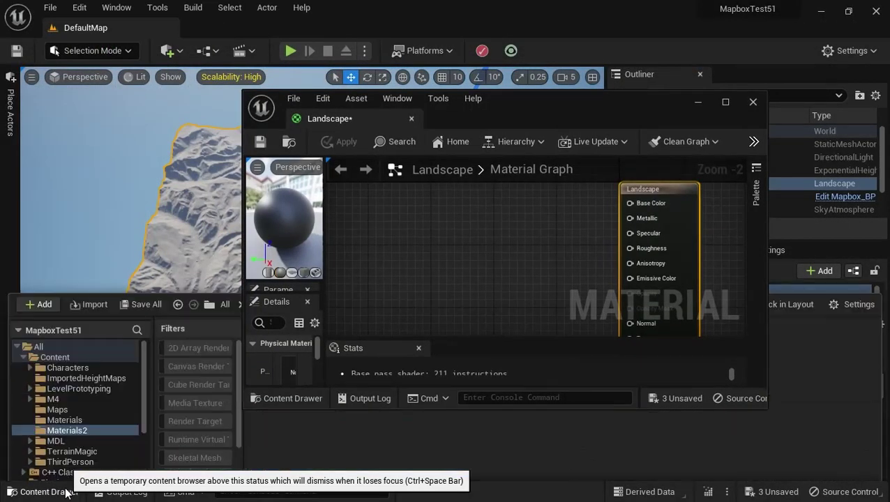
left_click_drag(492, 116, 599, 113)
left_click_drag(311, 333, 517, 227)
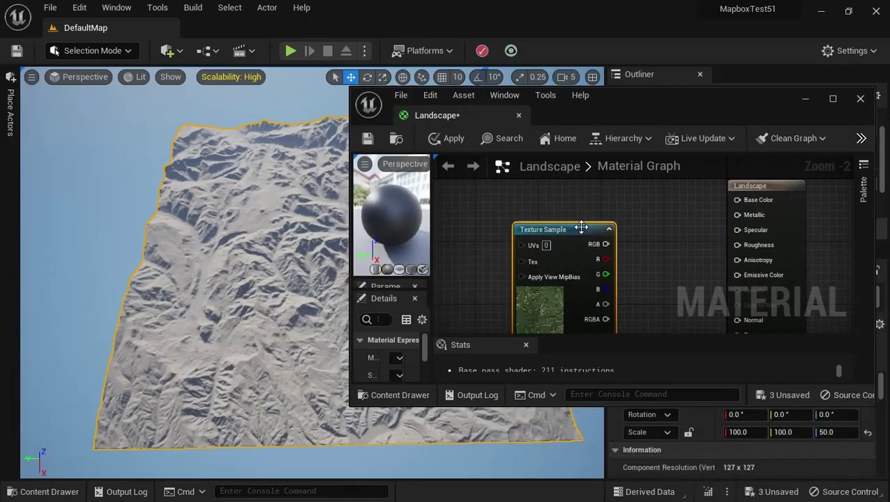
left_click(832, 98)
right_click_drag(733, 272, 802, 277)
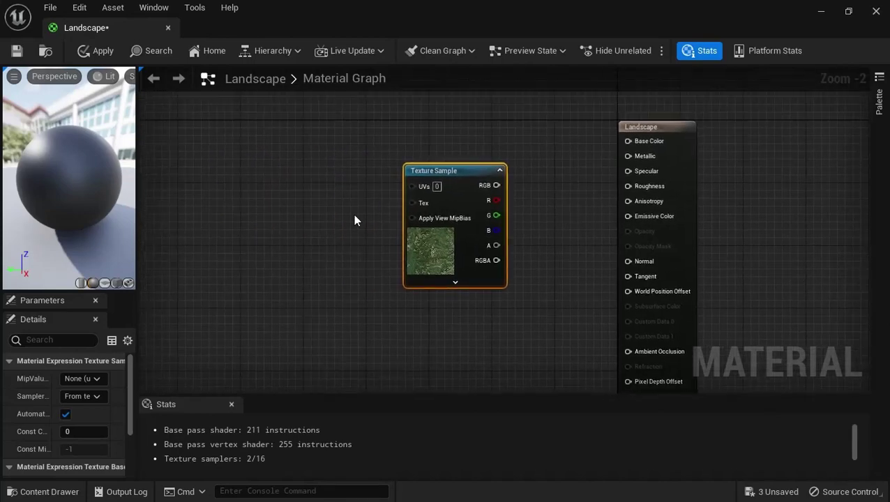
Connect the Texture Sample's RGB output to Emissive Color and line the node up with that input
left_click_drag(452, 175, 327, 163)
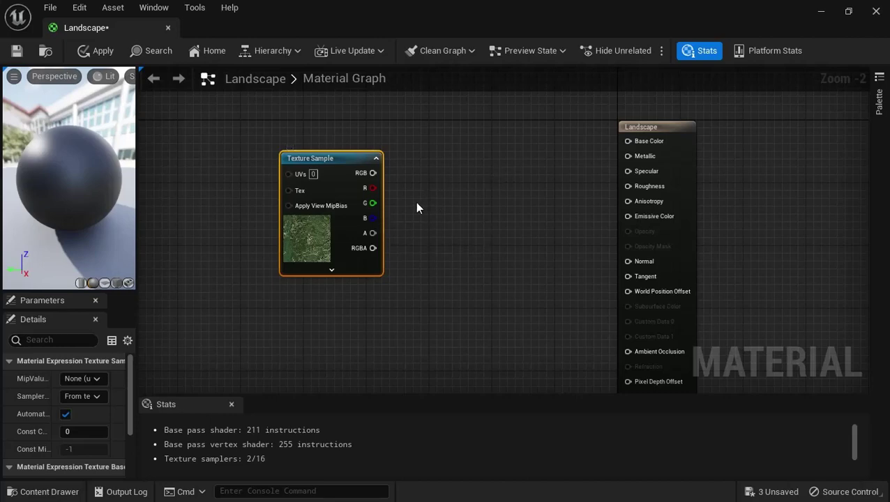
left_click_drag(373, 173, 627, 216)
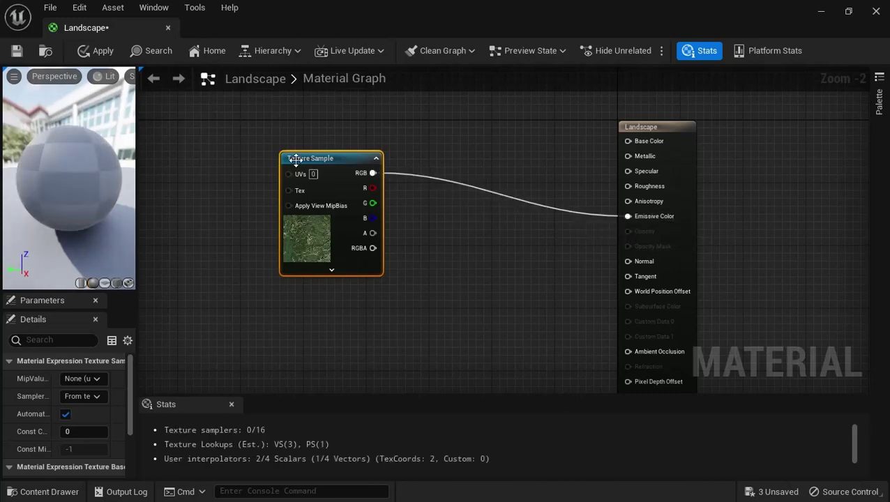
left_click_drag(304, 170, 303, 216)
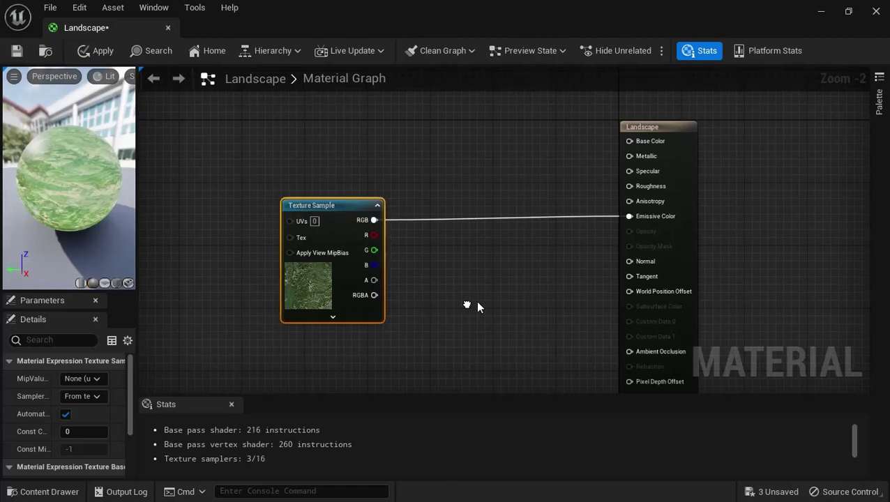
Add a TextureCoordinate node in the empty area below the Texture Sample
right_click_drag(469, 303, 613, 131)
right_click_drag(506, 278, 492, 282)
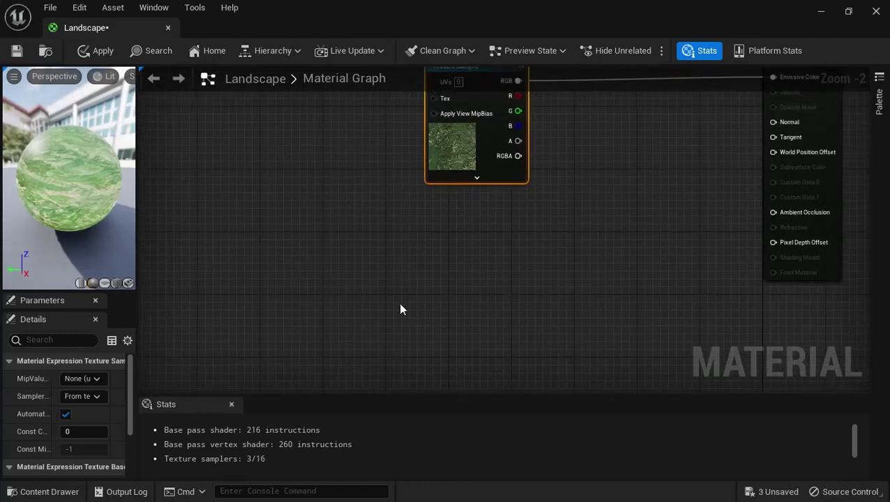
right_click(386, 279)
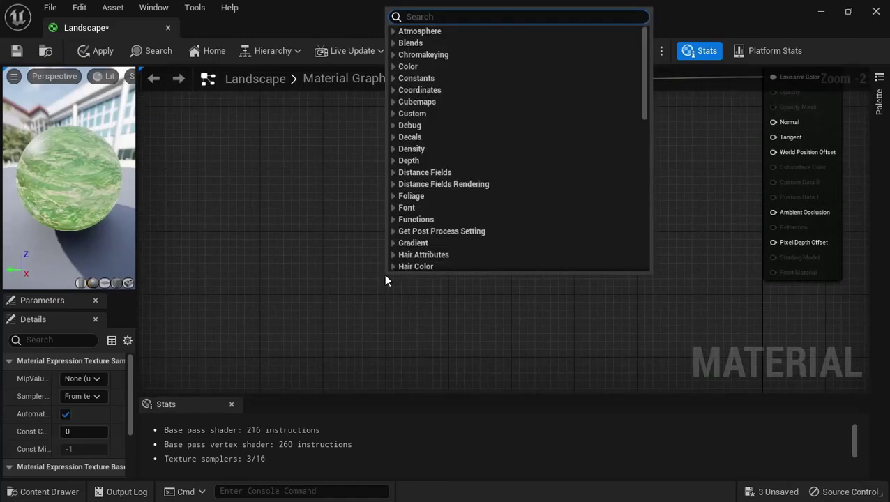
type("coo")
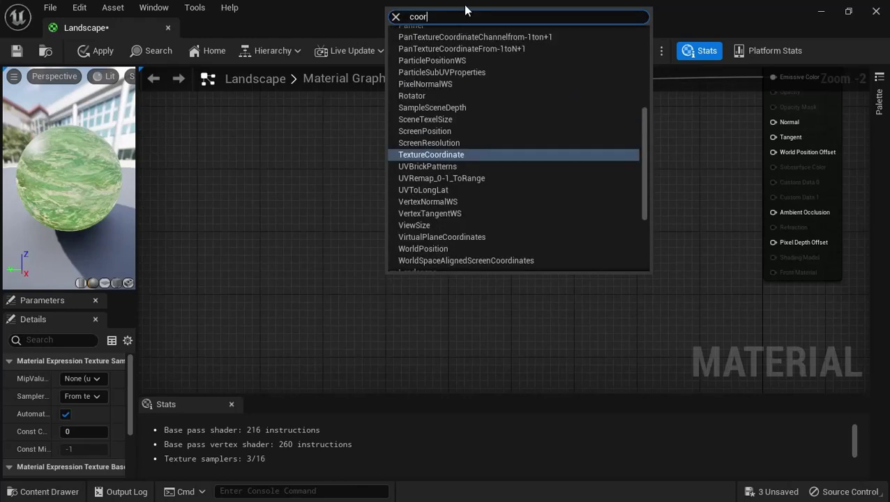
type("r")
left_click(413, 155)
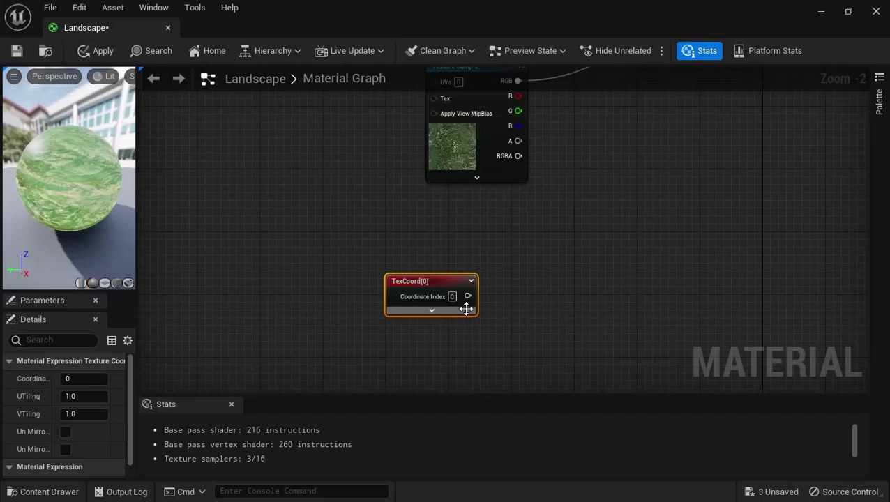
Look over the TexCoord node's tiling options, show its preview, and place it just below the Texture Sample
left_click(431, 312)
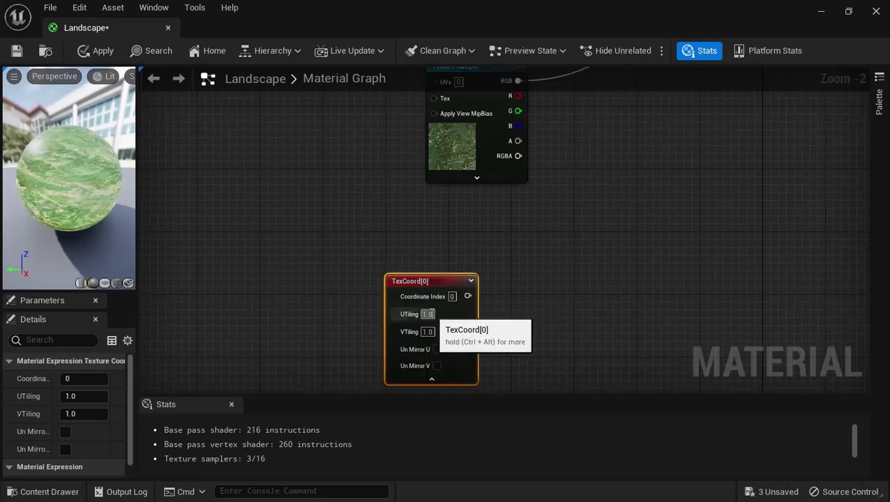
left_click(430, 378)
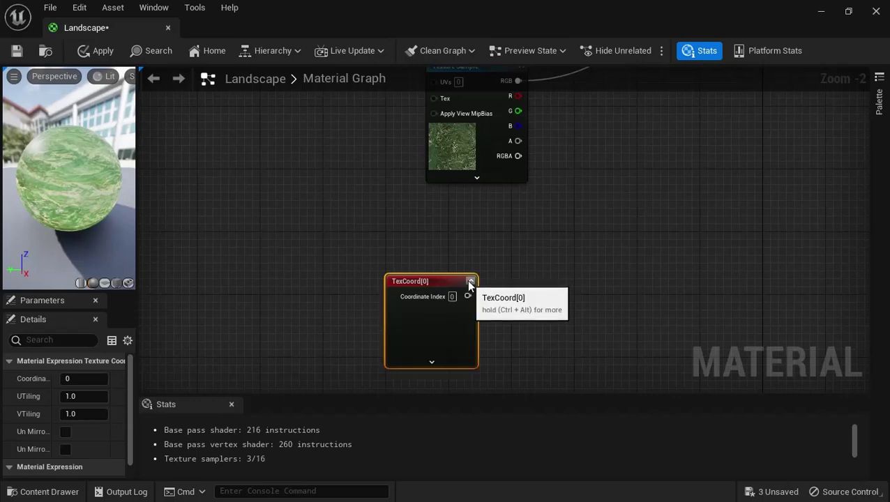
left_click(470, 282)
left_click_drag(437, 289, 422, 247)
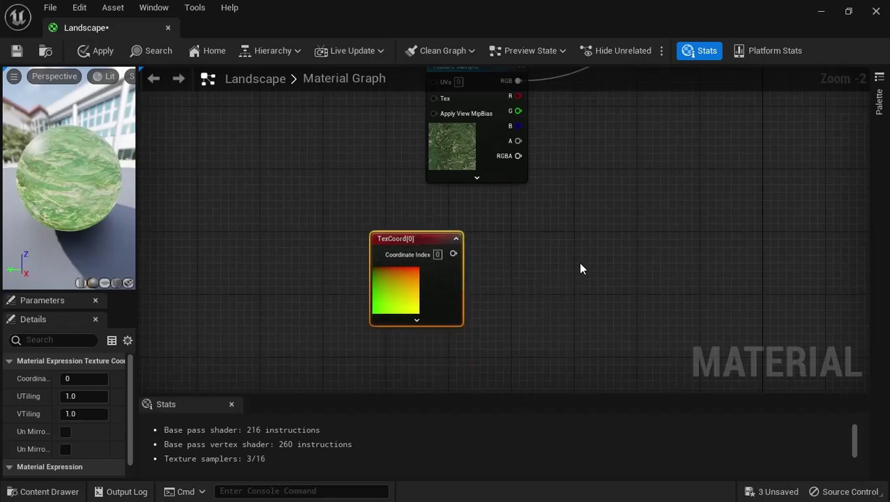
right_click_drag(580, 268, 473, 255)
left_click_drag(277, 256, 316, 248)
right_click_drag(449, 226, 449, 269)
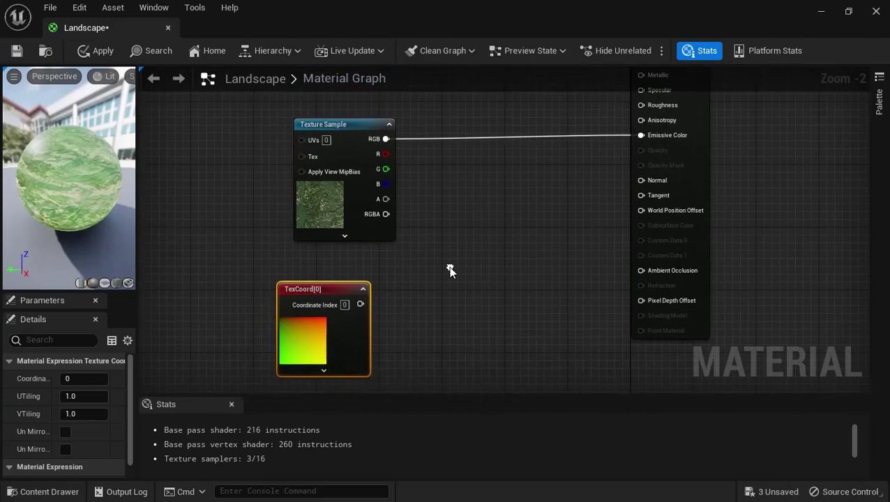
Widen the material's details area, filter its properties by "custom", and set Num Customized UVs to 1
left_click(490, 270)
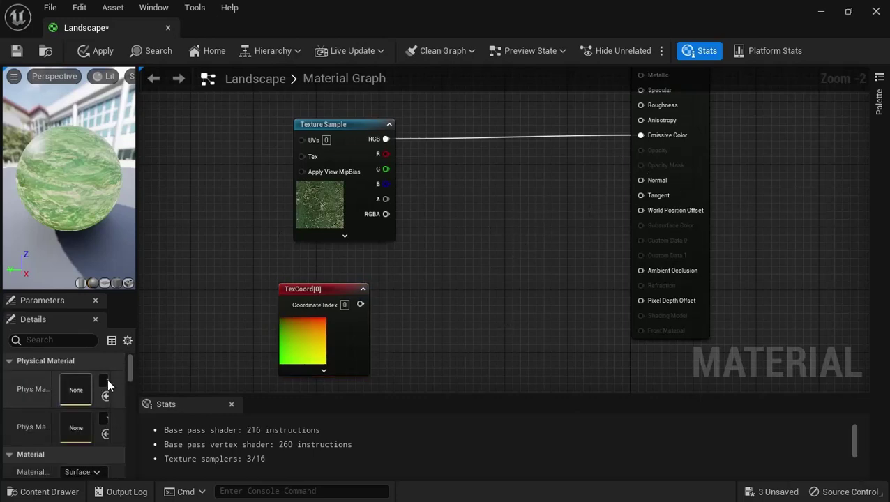
left_click_drag(134, 364, 333, 368)
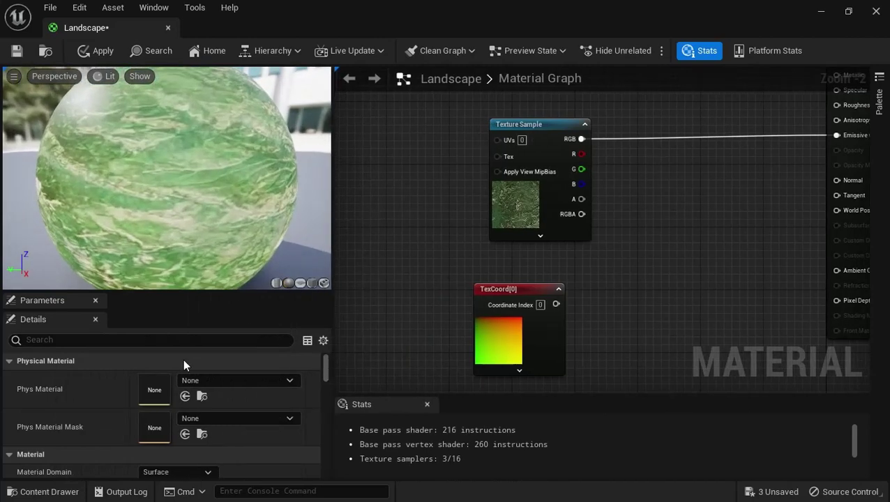
left_click(175, 340)
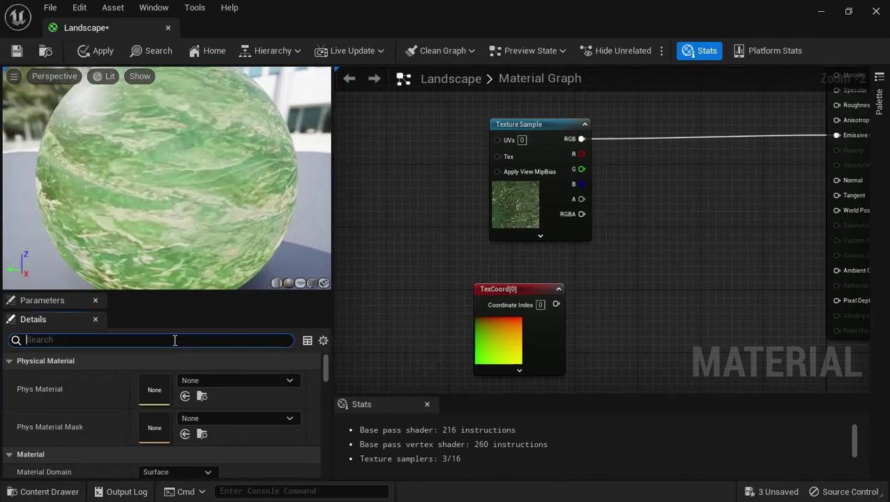
type("custom")
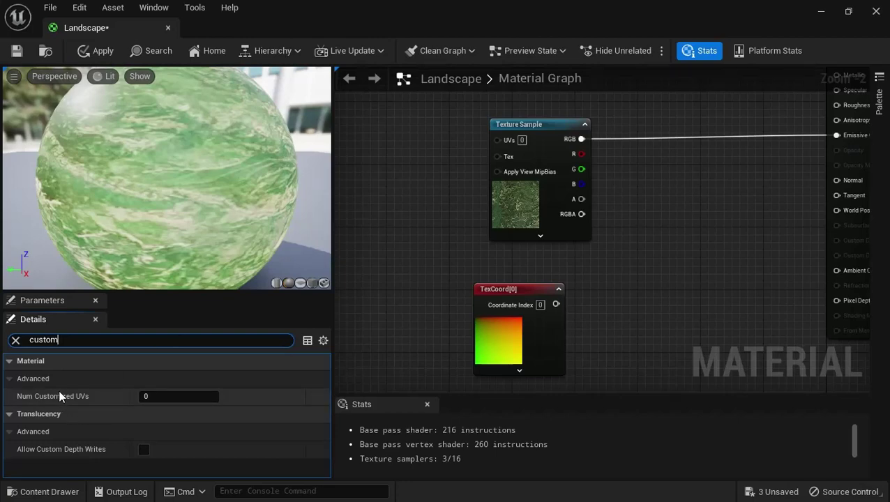
left_click(151, 397)
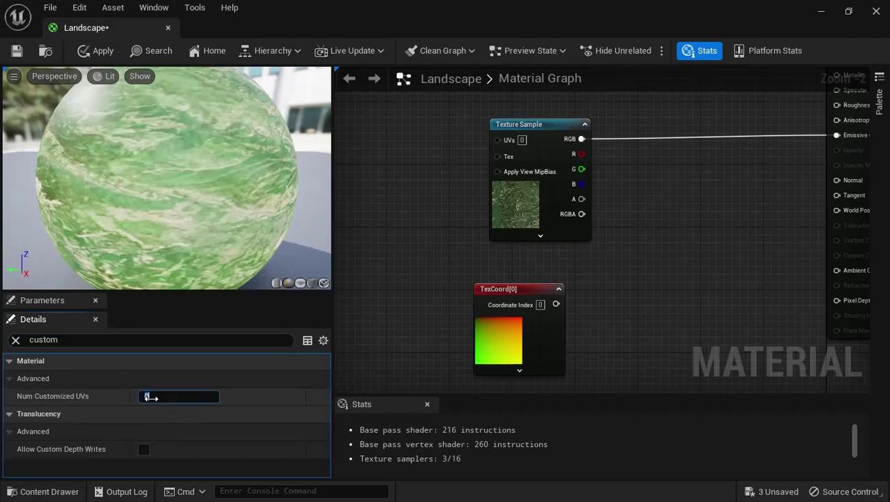
type("1")
key("Return")
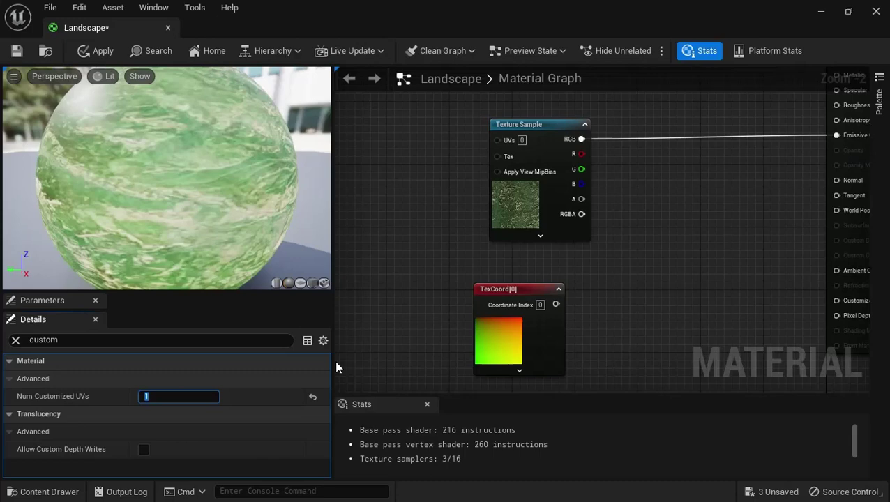
Add a Divide node, wire TexCoord through its A input to Customized UV0, and space the nodes apart
right_click_drag(583, 342, 490, 308)
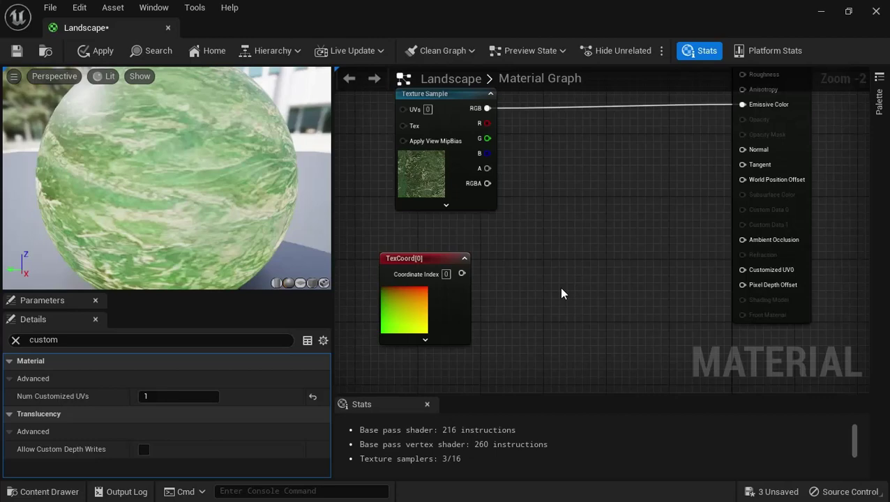
left_click(562, 293)
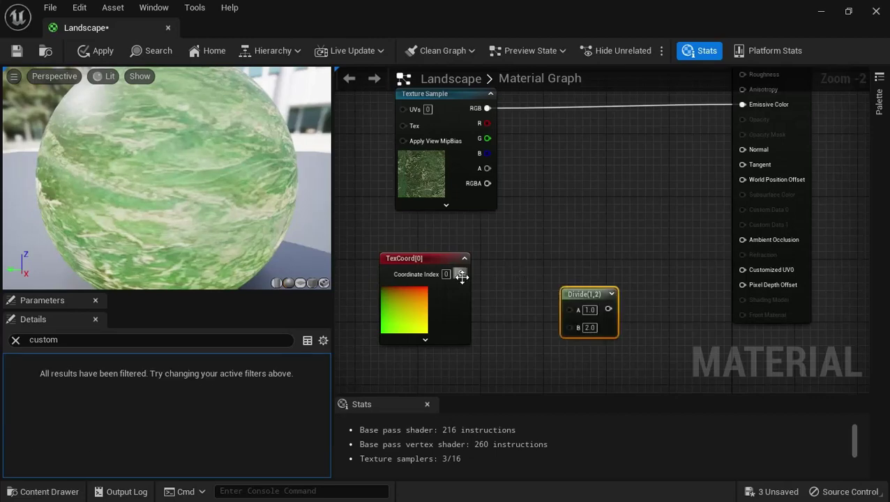
left_click_drag(461, 274, 741, 279)
left_click_drag(607, 283, 605, 267)
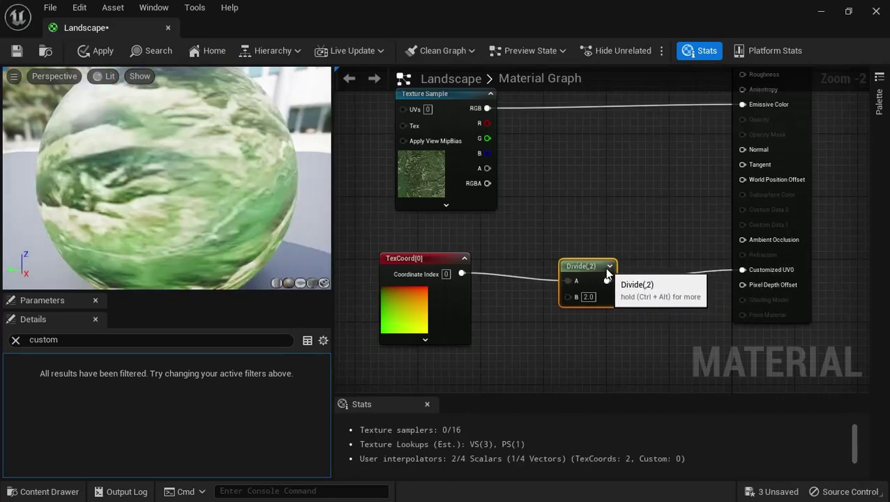
right_click_drag(556, 307, 610, 314)
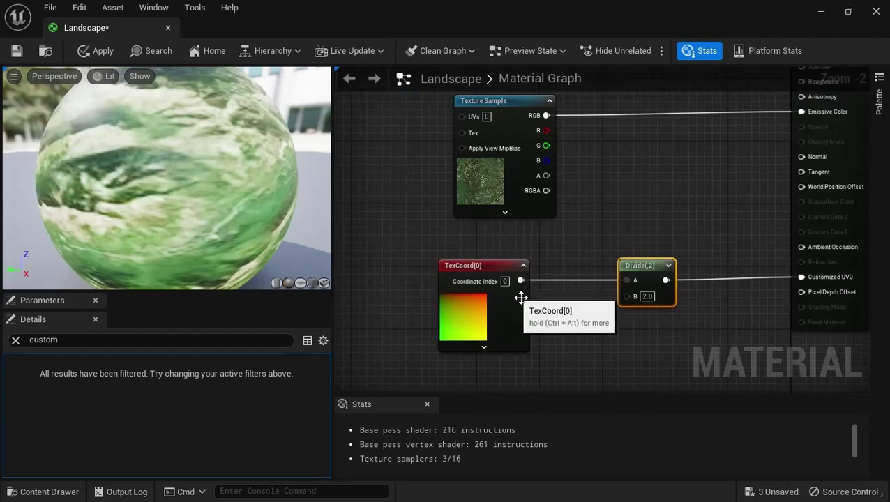
left_click_drag(496, 265, 423, 261)
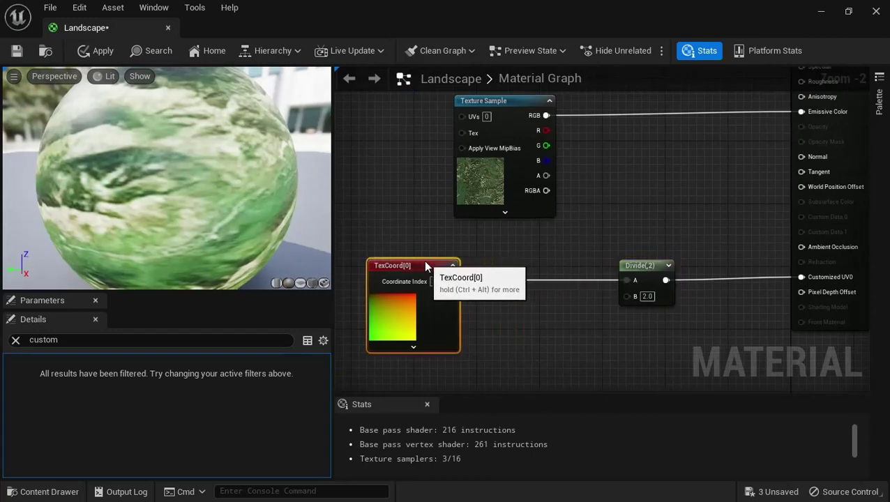
Promote the Divide node's B input to a parameter named divide, place it below the wire, and set its default value to 2017
right_click(628, 297)
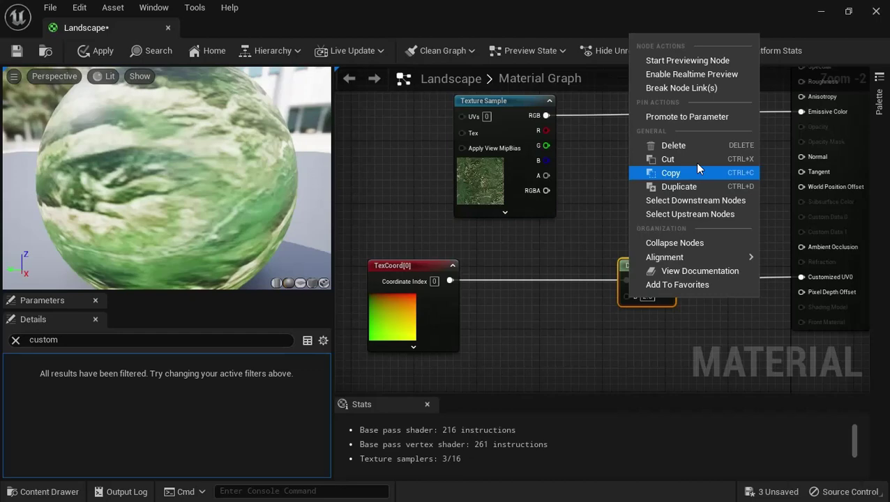
left_click(687, 117)
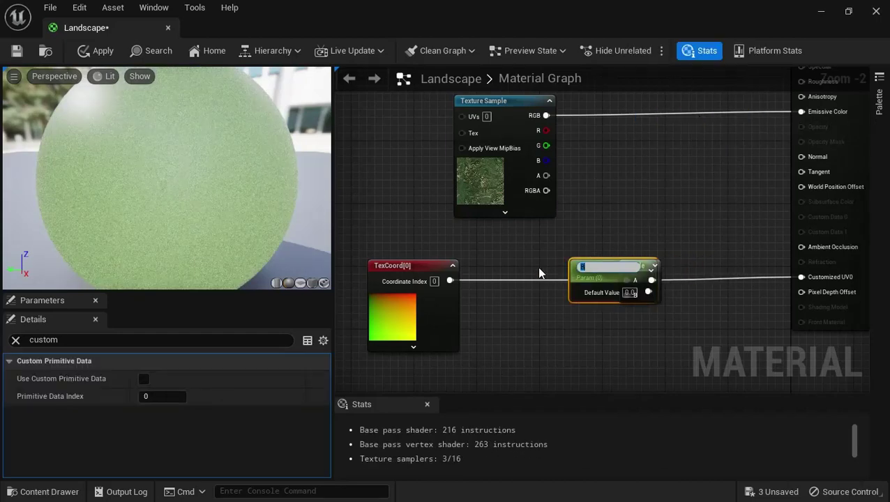
type("divide")
key("Return")
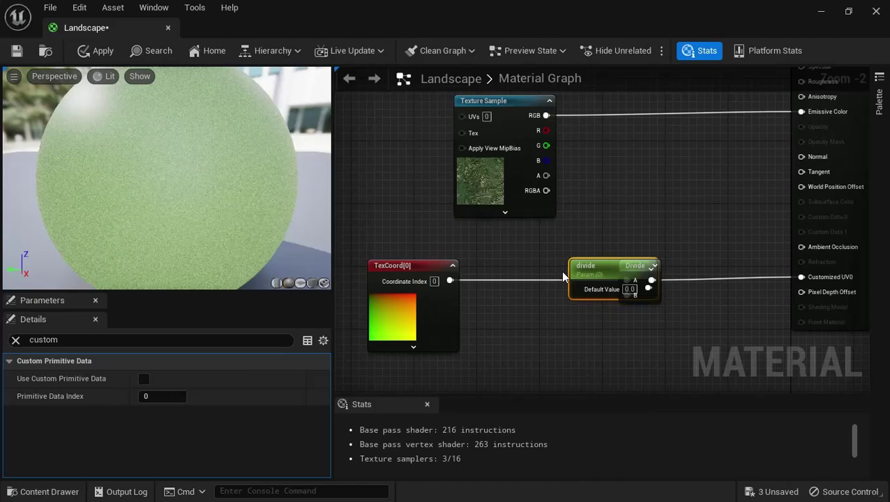
left_click_drag(578, 272, 494, 320)
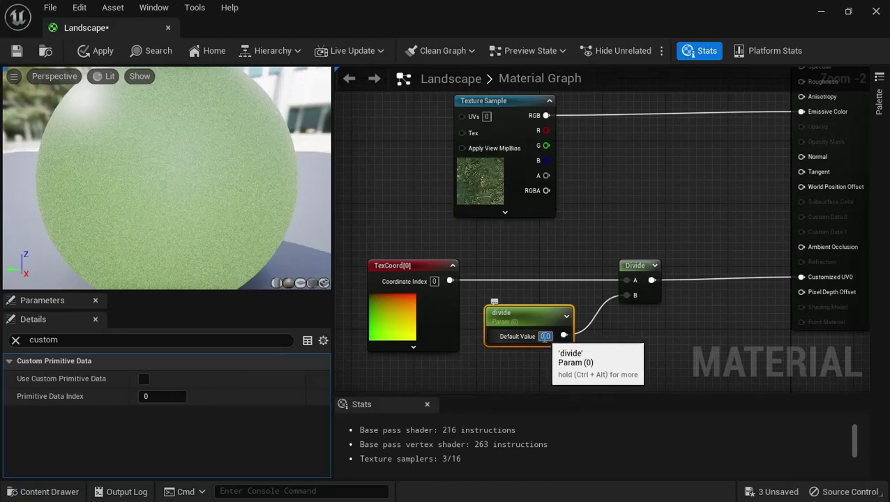
type("2017")
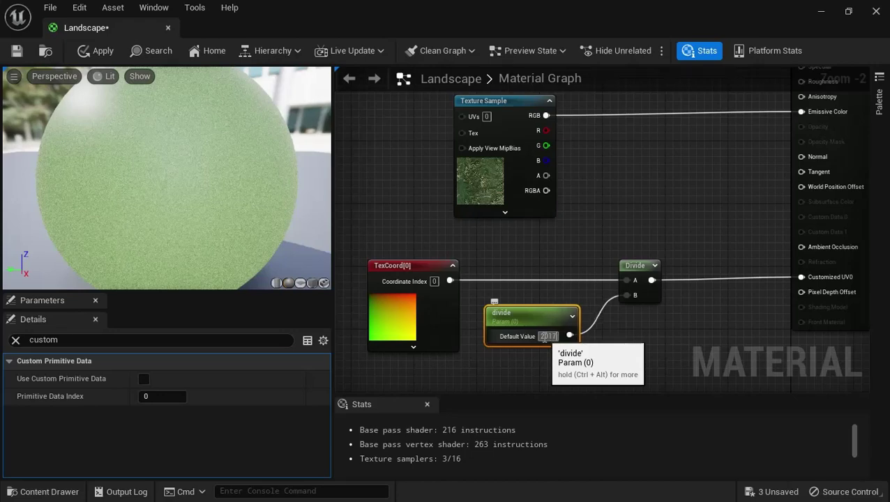
key("Return")
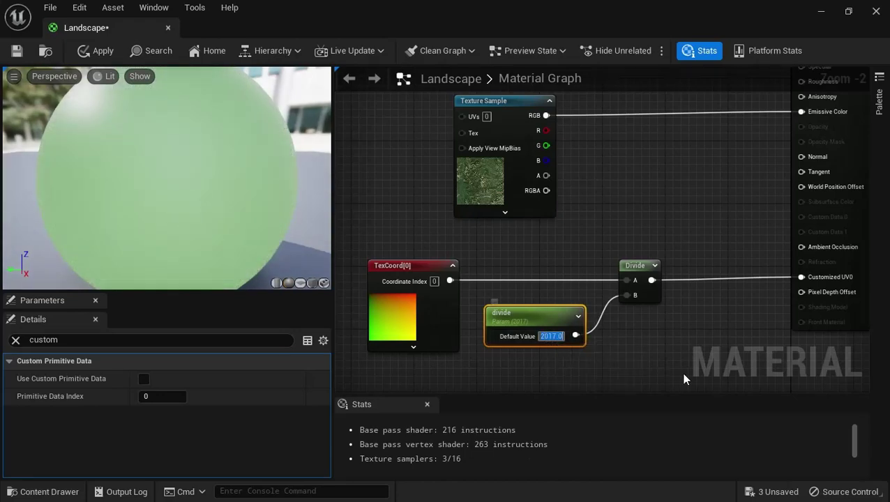
Promote the material's Specular input to a parameter and move that node clear of the Landscape output node
right_click_drag(638, 342, 588, 374)
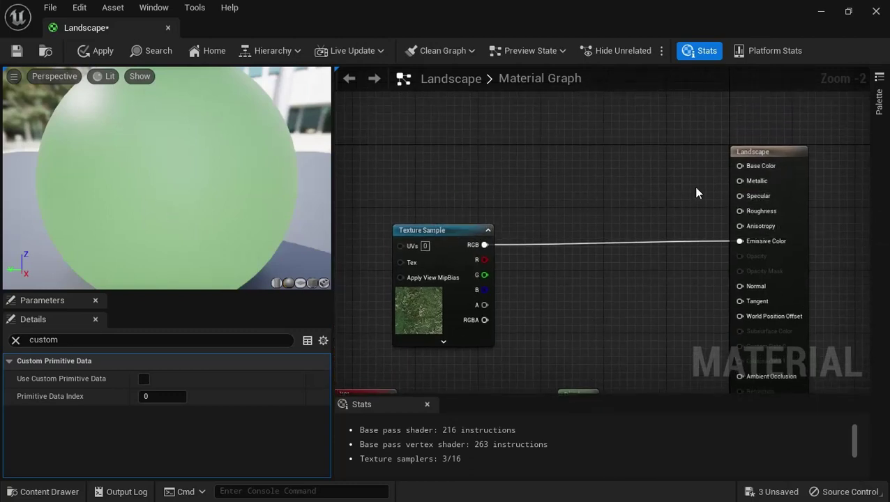
right_click(754, 199)
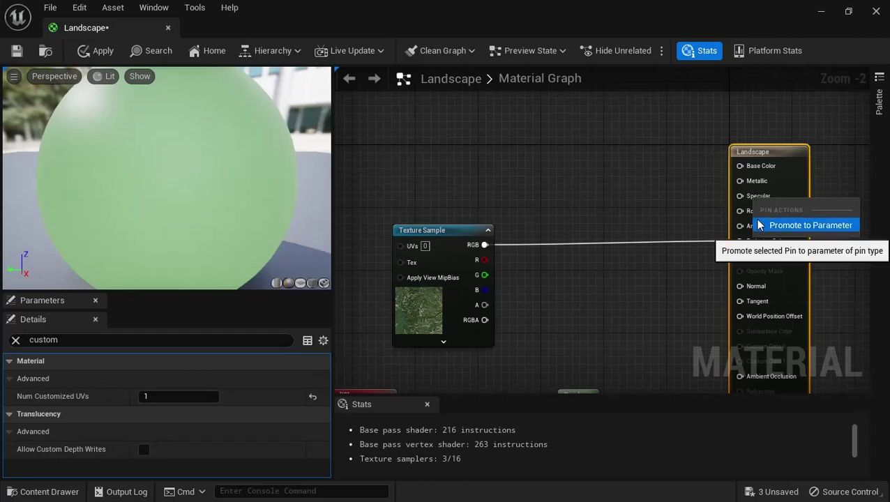
left_click(775, 224)
key("Return")
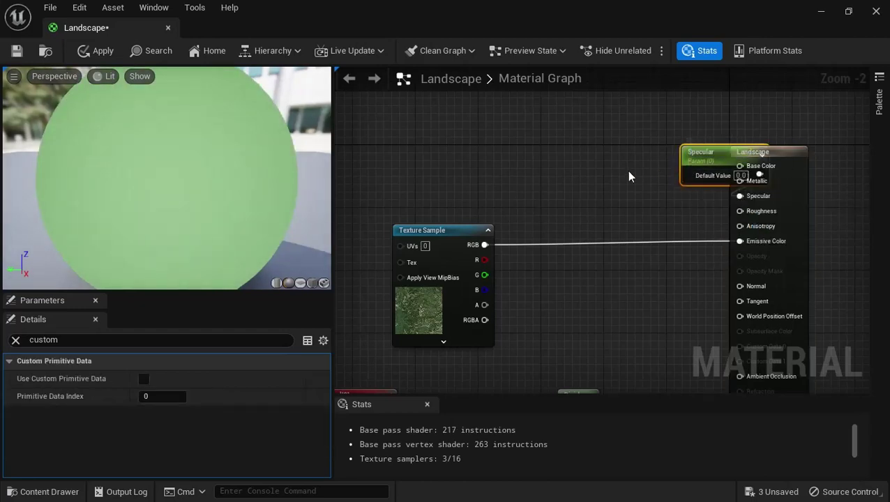
left_click_drag(701, 152, 601, 175)
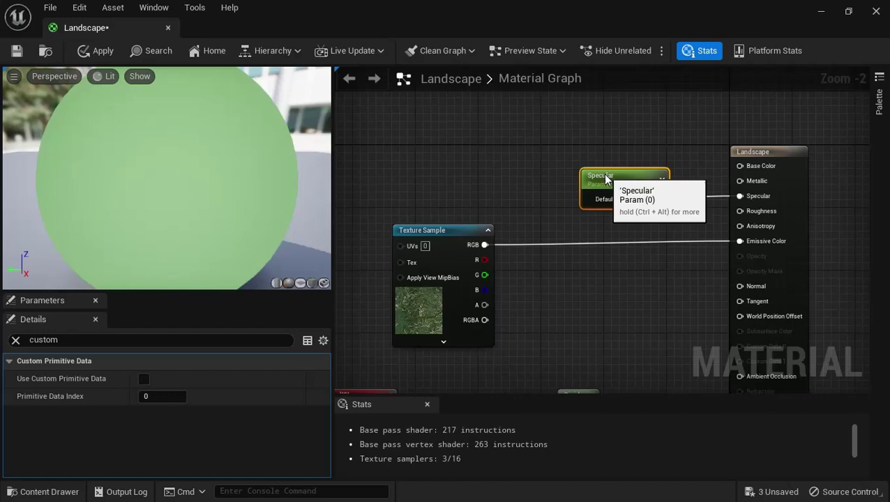
Check the finished node connections, save the Landscape material, and close its editor
right_click_drag(522, 219, 616, 268)
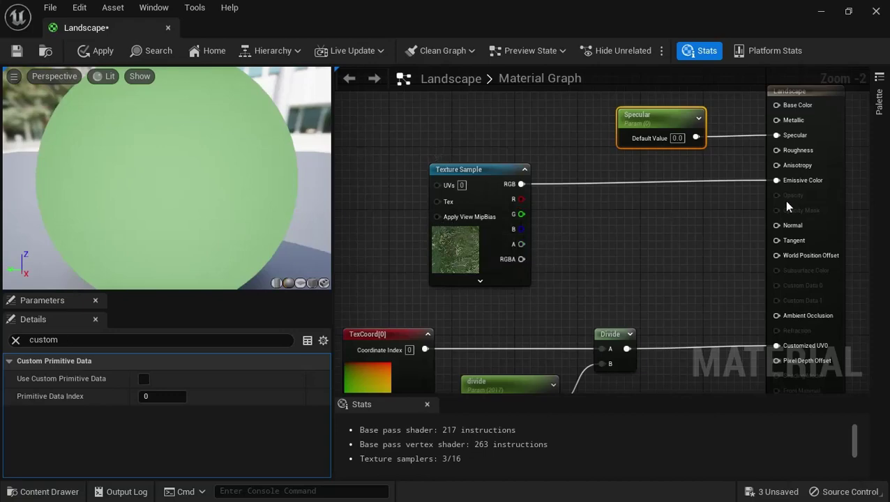
right_click_drag(668, 260, 528, 171)
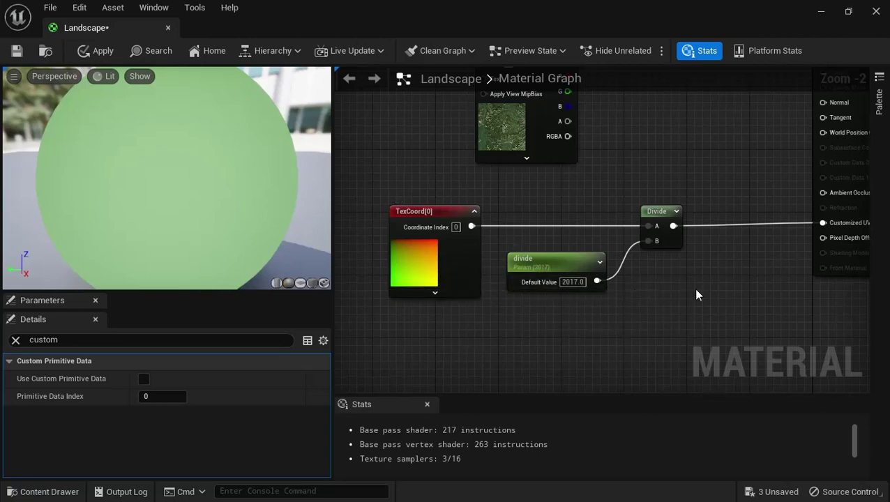
right_click_drag(696, 295, 617, 332)
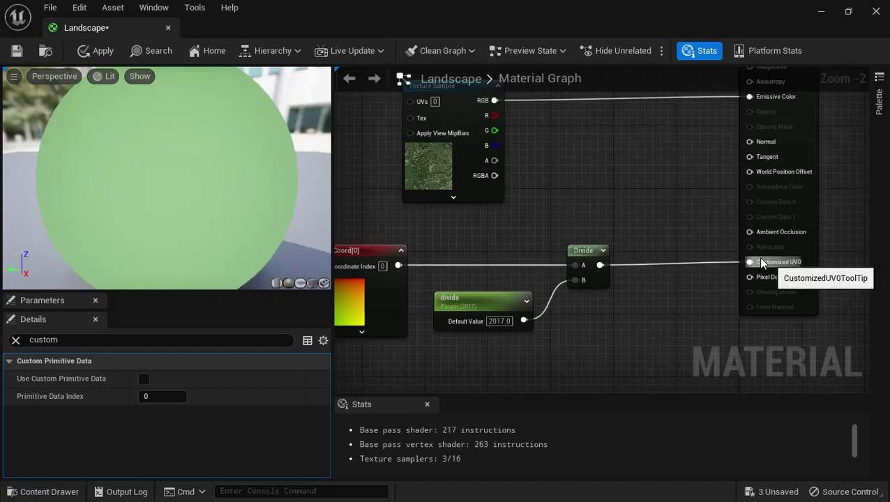
right_click_drag(663, 205, 705, 213)
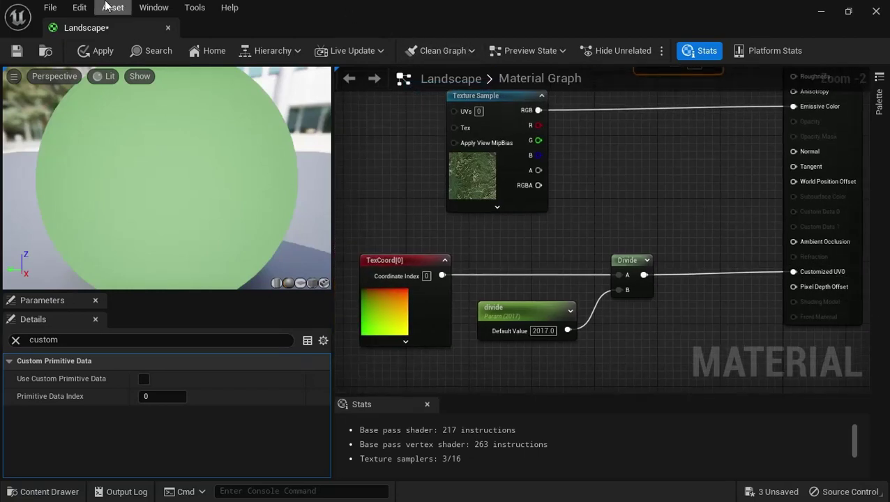
left_click(17, 51)
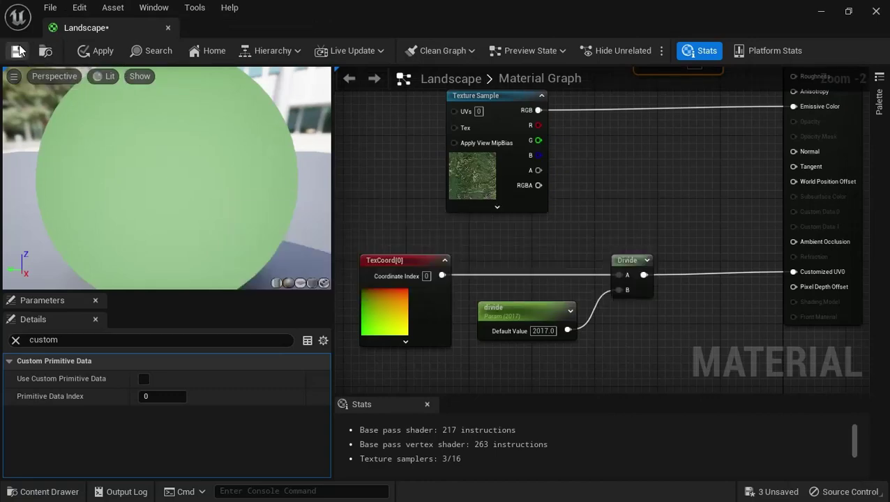
left_click(167, 28)
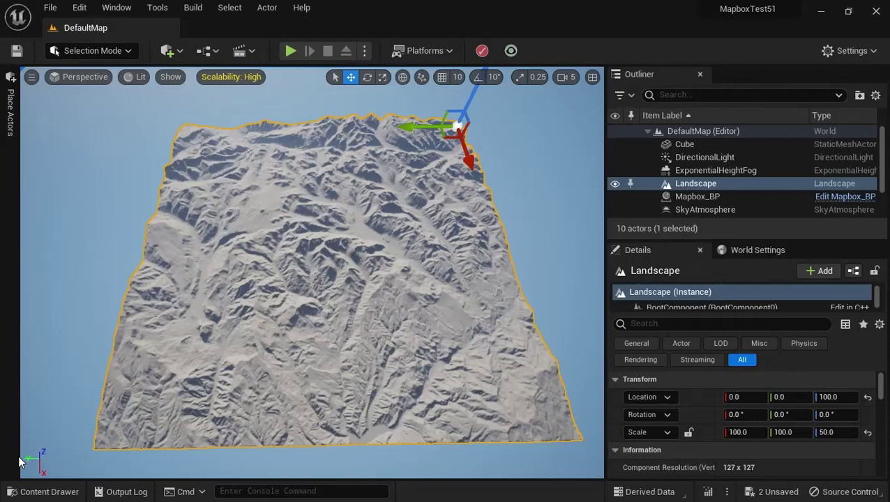
Assign the Landscape material from the Materials2 folder as the Landscape actor's Landscape Material
left_click(32, 492)
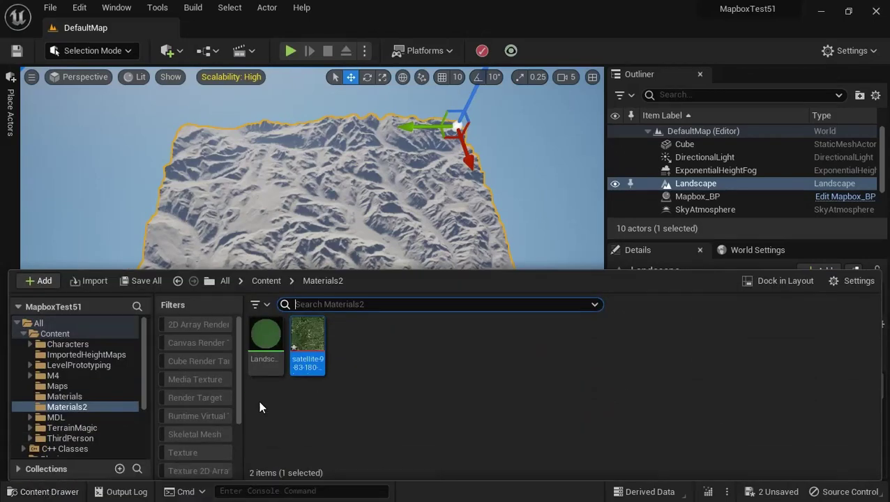
left_click(368, 205)
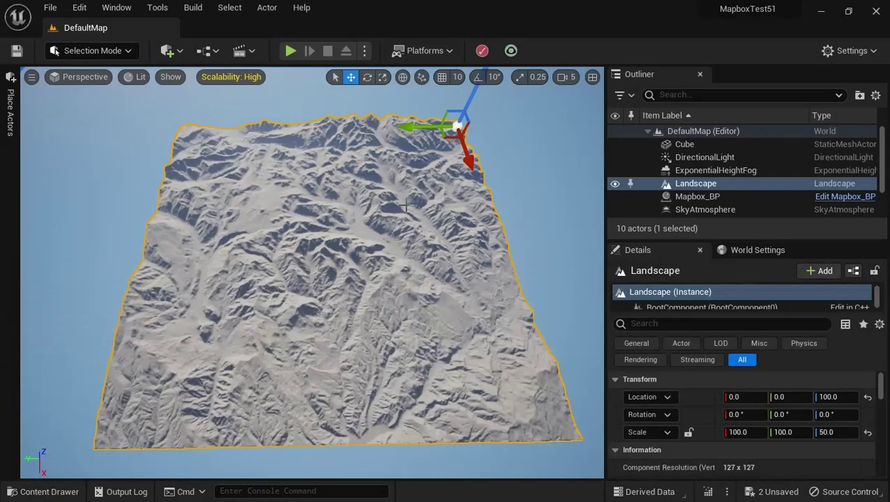
left_click(739, 183)
scroll(785, 428, "down", 5)
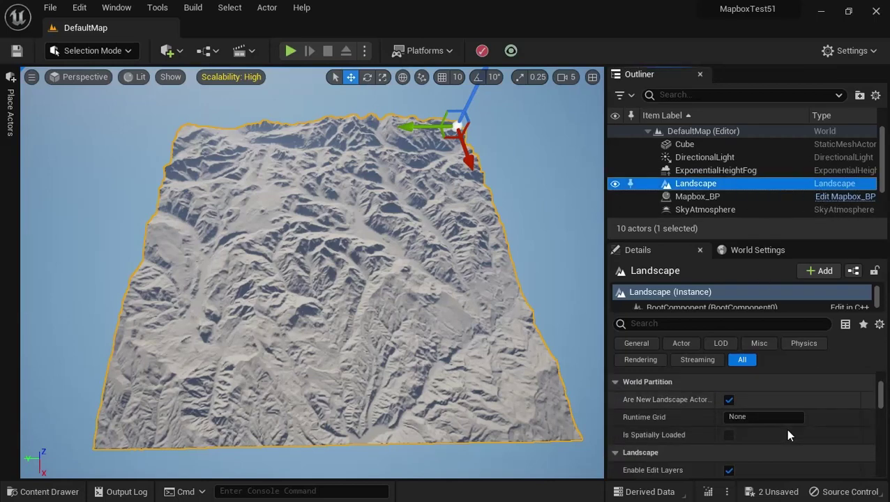
scroll(785, 428, "down", 4)
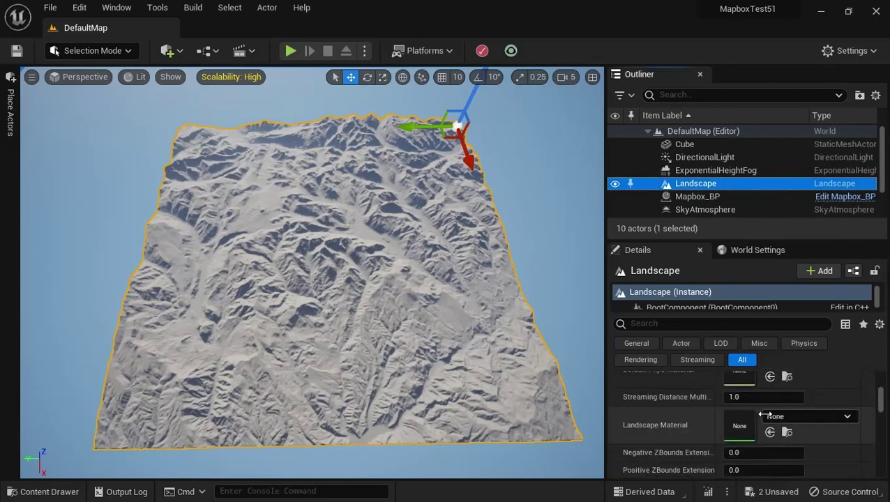
left_click(45, 492)
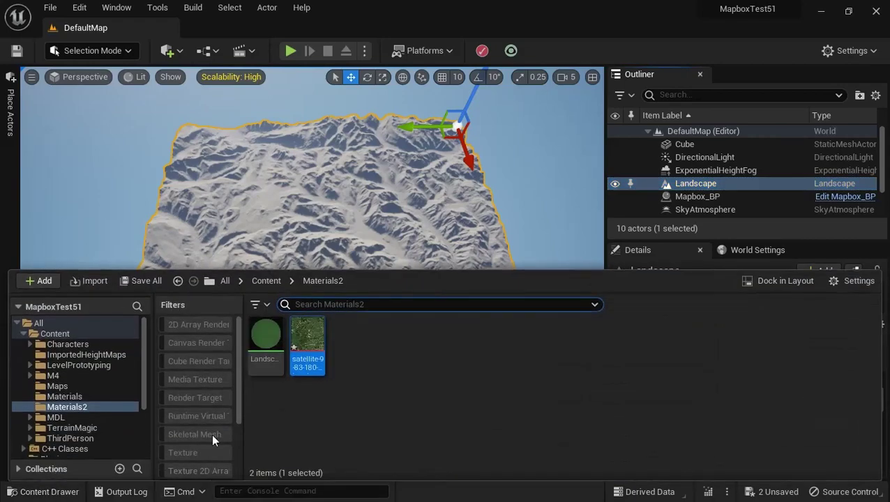
left_click(265, 339)
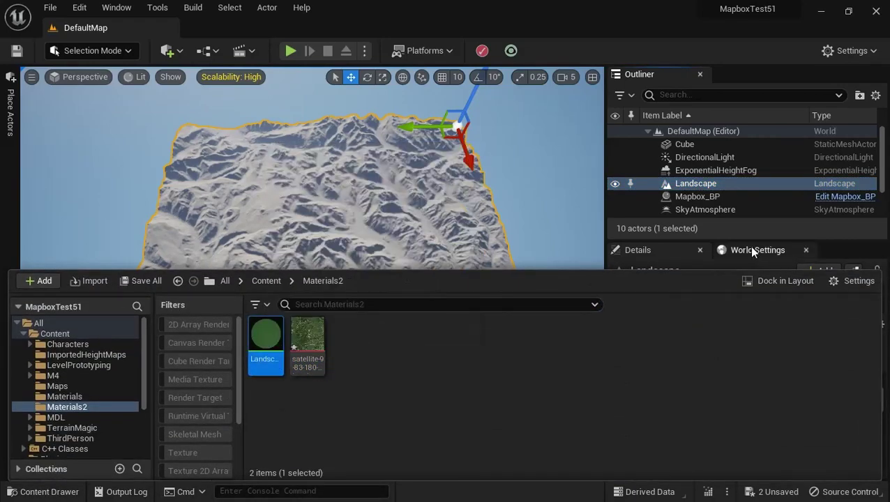
left_click(731, 184)
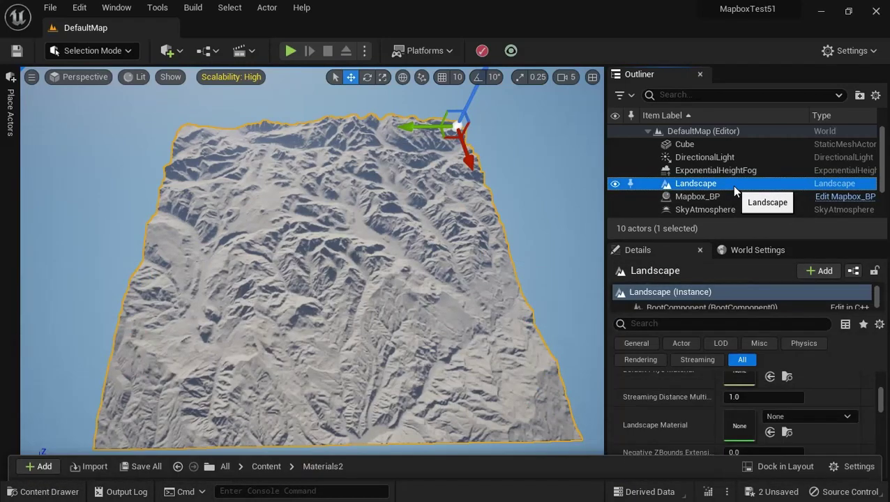
left_click(770, 433)
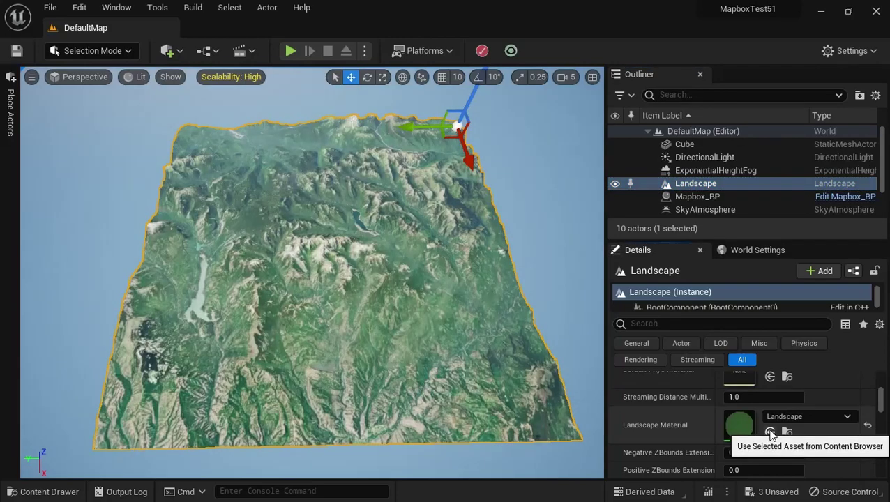
Examine the satellite texture on the landscape from overhead and close up, checking how it aligns with the lakes, valleys and ridges
left_click_drag(369, 268, 392, 325)
scroll(390, 324, "down", 5)
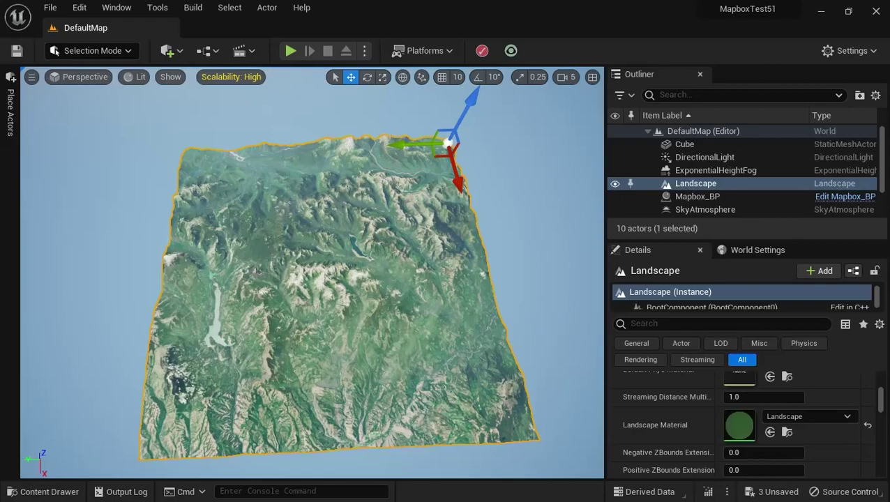
scroll(381, 419, "up", 8)
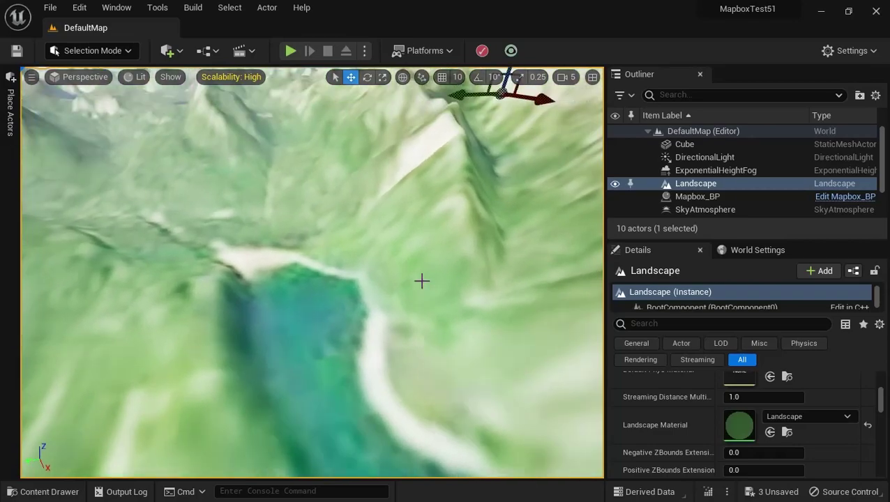
scroll(422, 280, "down", 10)
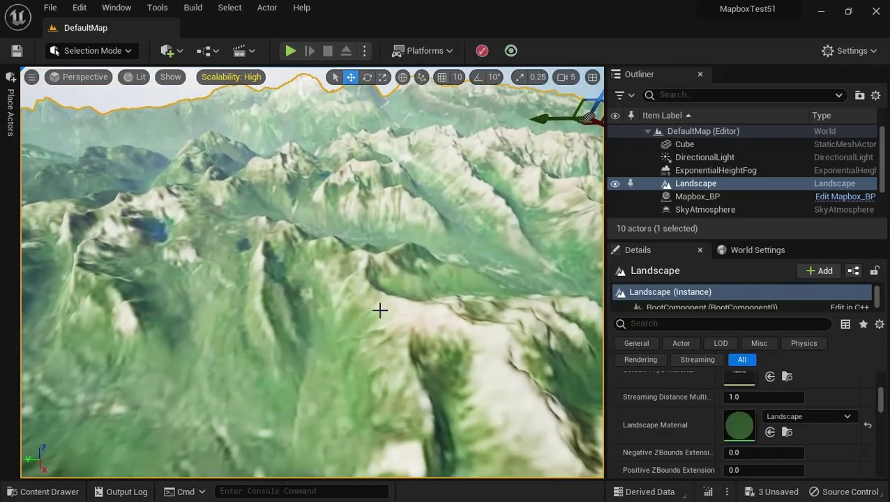
right_click_drag(380, 310, 156, 392)
scroll(155, 392, "down", 6)
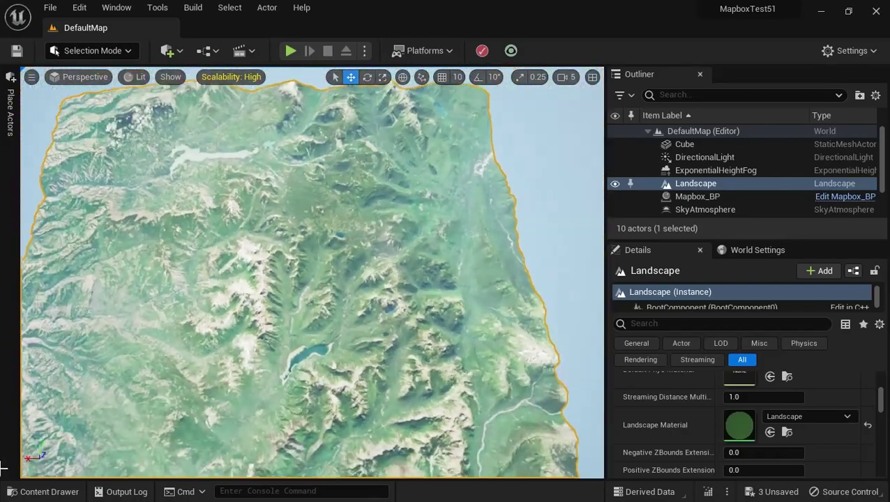
right_click_drag(3, 466, 188, 494)
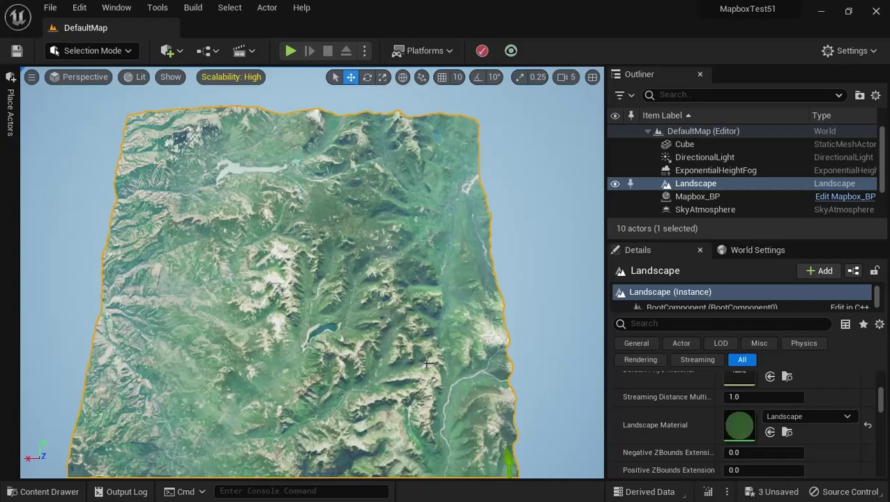
mouse_move(412, 396)
right_mouse_down()
mouse_move(358, 455)
mouse_move(452, 402)
mouse_move(509, 384)
mouse_move(423, 363)
mouse_move(423, 394)
right_mouse_up()
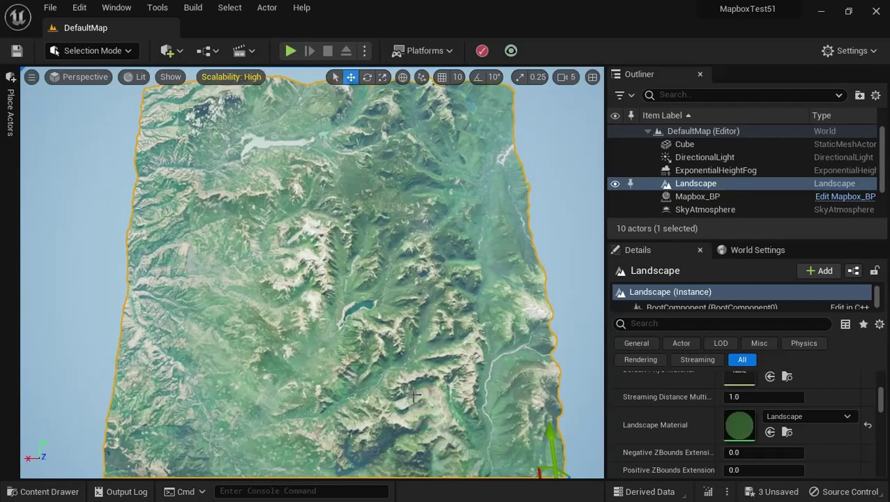
Reopen the Landscape material from the Materials2 folder, review its node graph, and close its editor
left_click(13, 495)
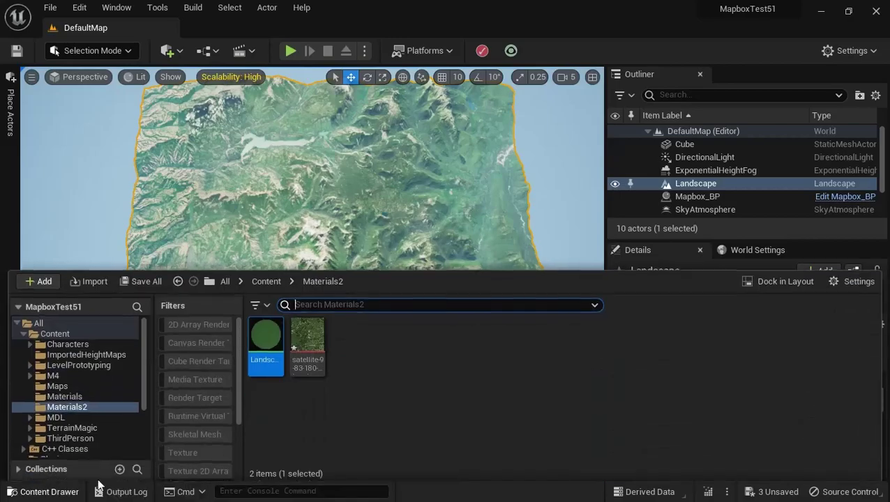
double_click(259, 356)
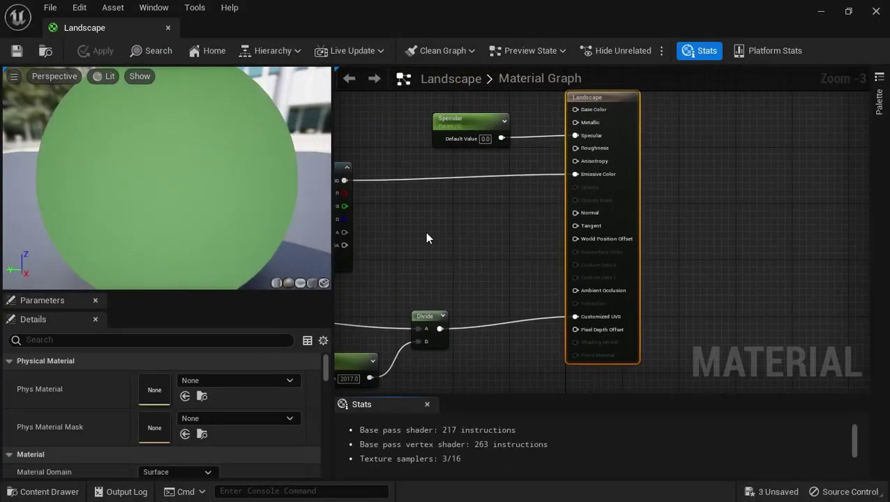
right_click_drag(428, 239, 493, 248)
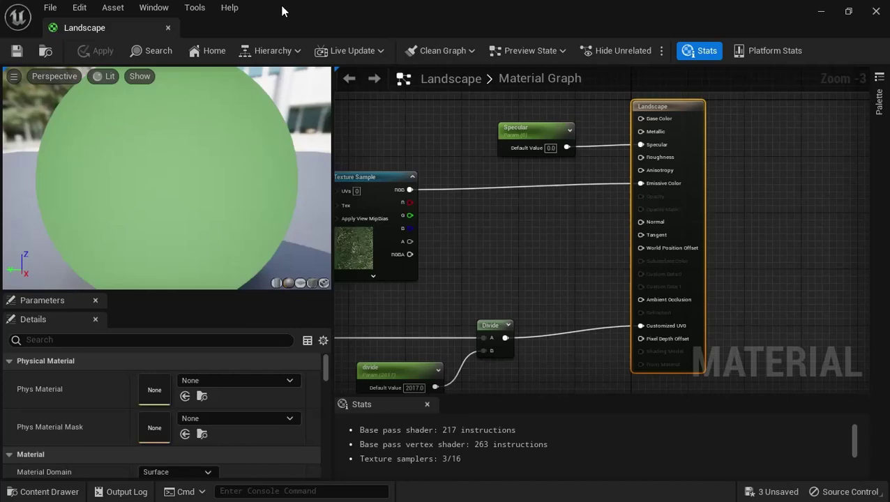
left_click(167, 27)
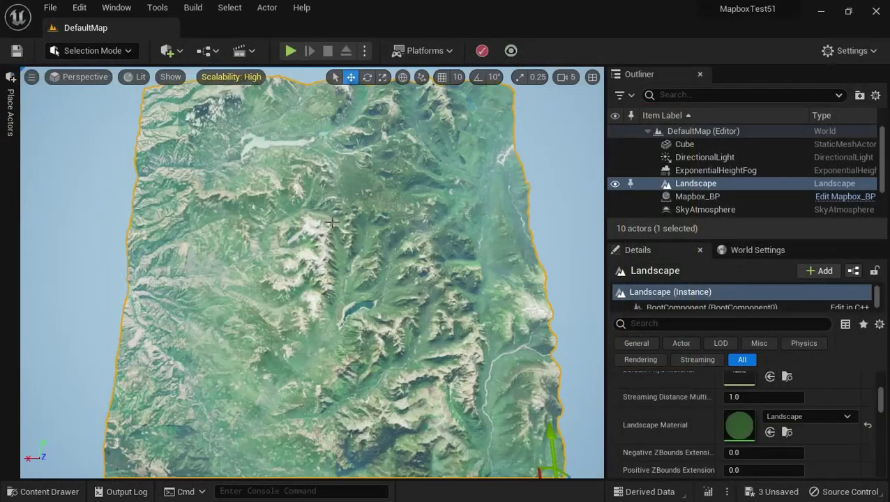